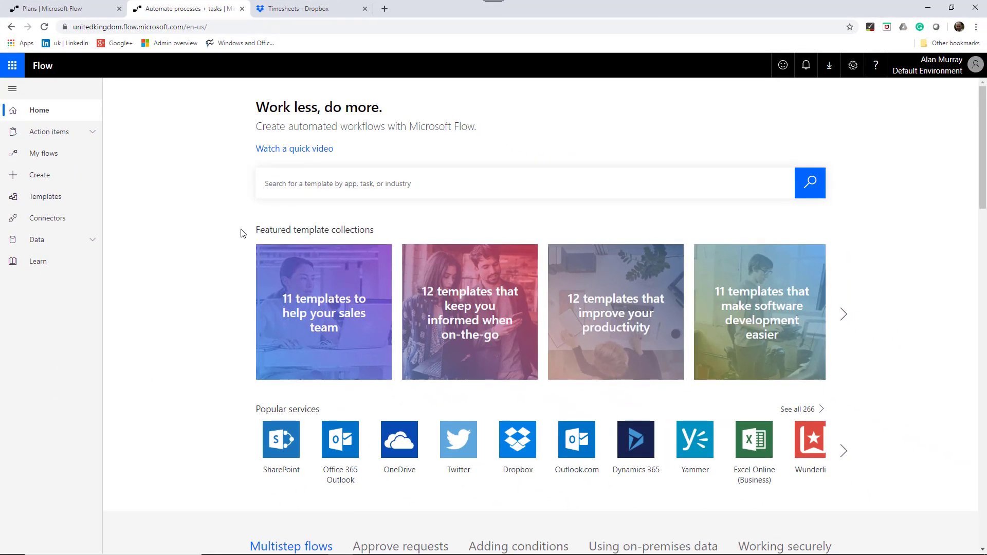
scroll(240, 235, down, 2)
scroll(241, 234, down, 1)
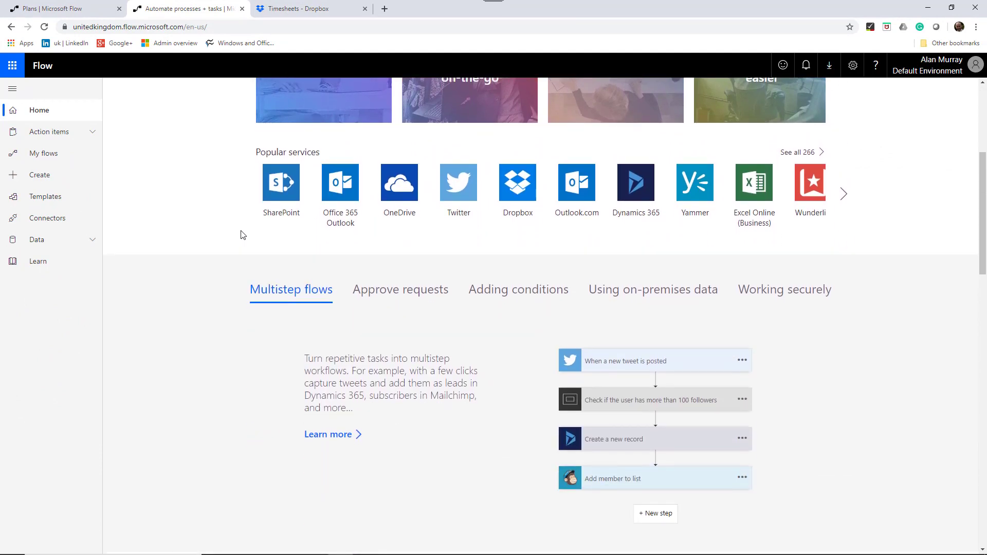
scroll(241, 235, down, 1)
scroll(240, 234, down, 1)
scroll(240, 234, down, 1)
scroll(241, 234, down, 1)
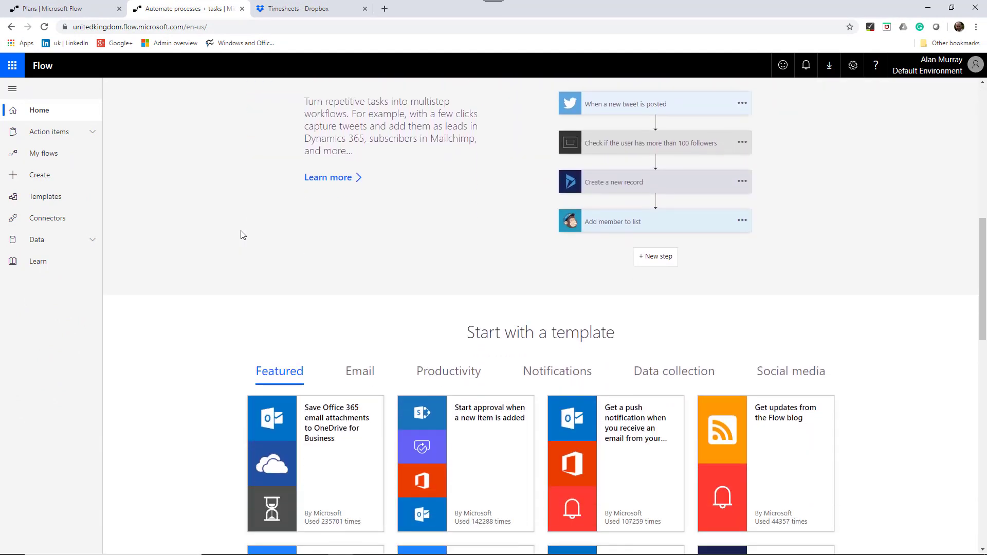
scroll(241, 235, down, 1)
scroll(241, 235, down, 1)
scroll(240, 235, down, 2)
scroll(241, 237, down, 1)
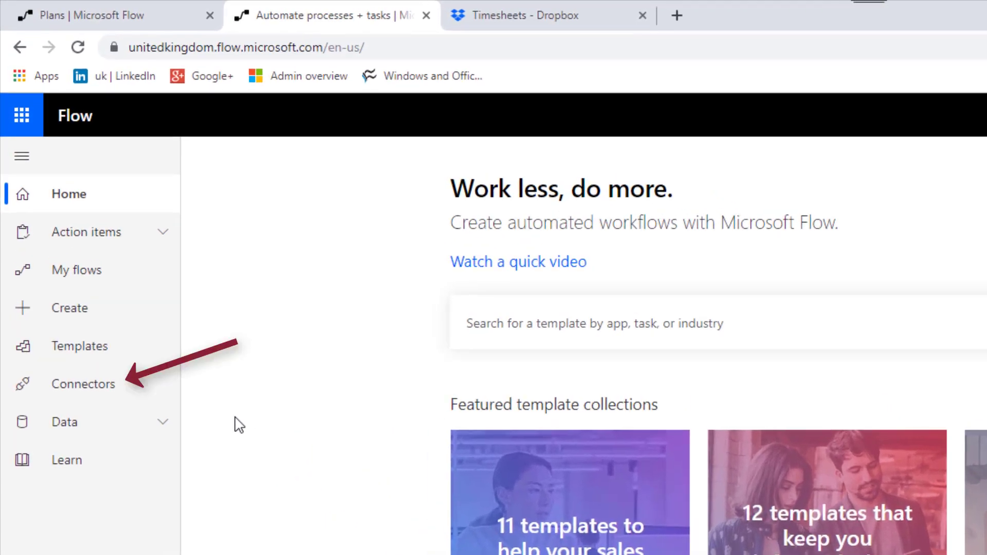
Open the All connectors page to browse the services Flow supports.
click(102, 393)
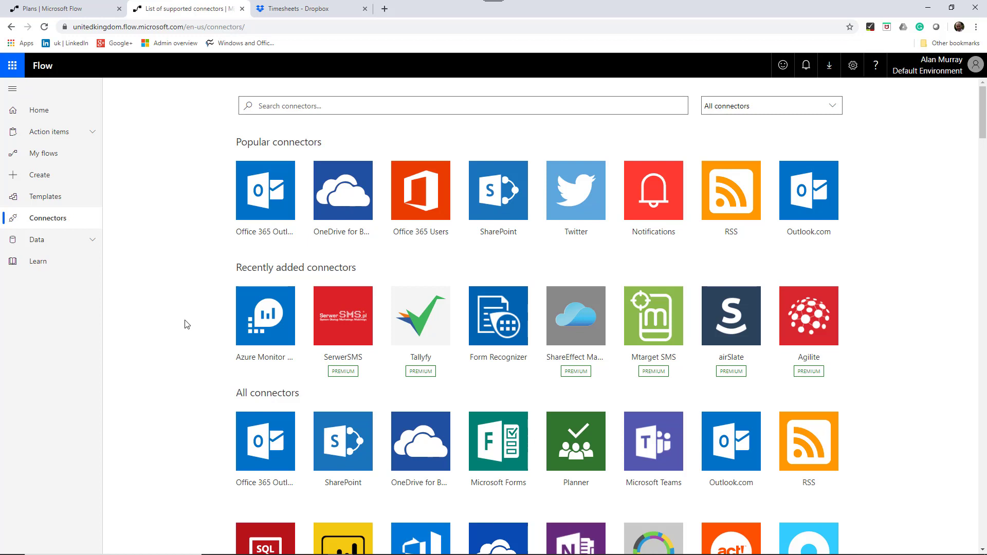
scroll(185, 324, down, 1)
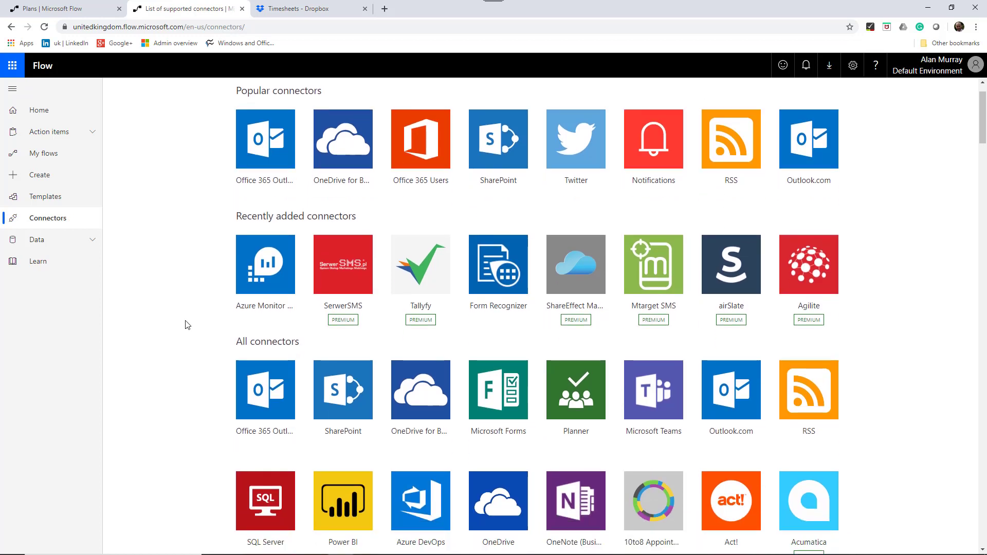
scroll(185, 324, down, 1)
scroll(185, 325, down, 1)
scroll(185, 325, down, 1)
scroll(185, 325, down, 1)
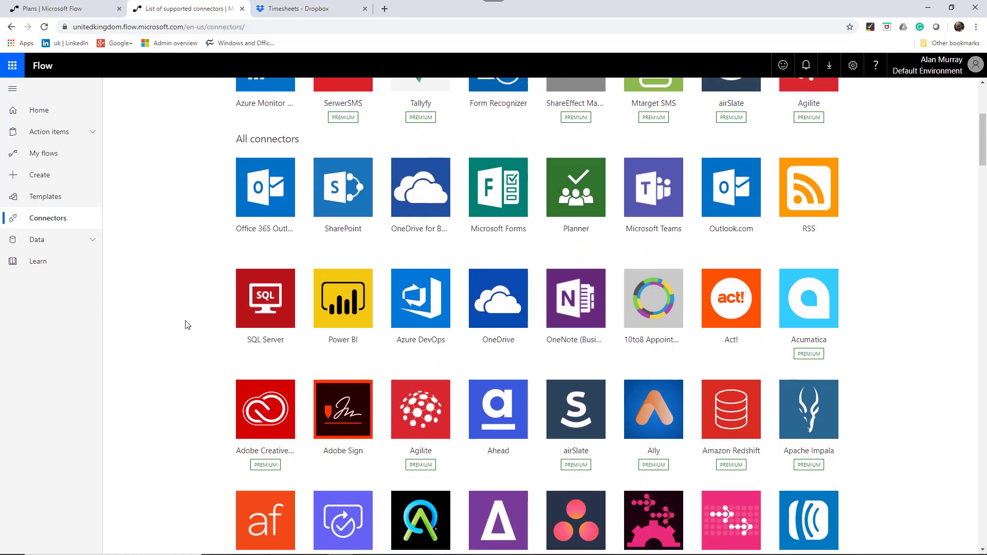
scroll(185, 325, down, 1)
scroll(185, 325, down, 1)
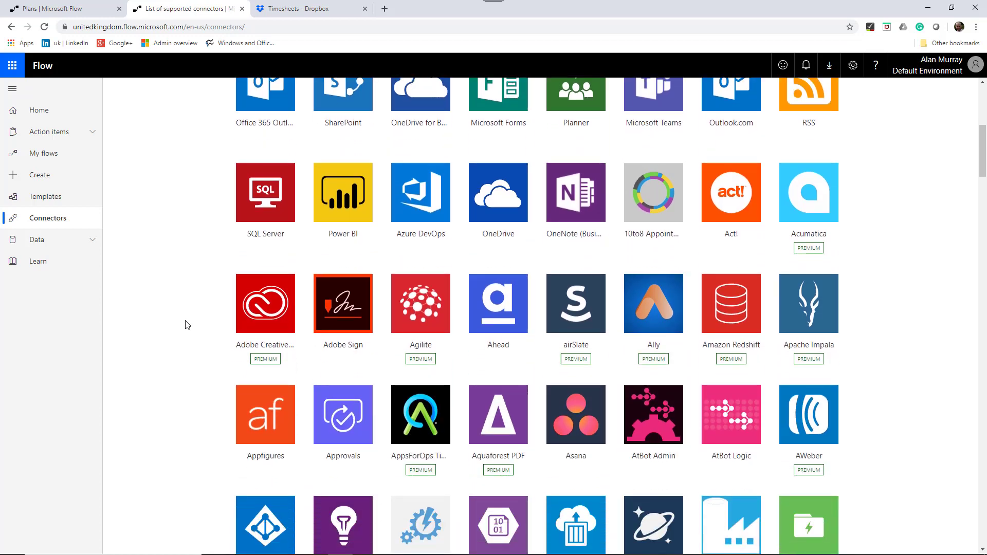
scroll(186, 324, down, 2)
scroll(185, 325, down, 2)
scroll(185, 324, down, 2)
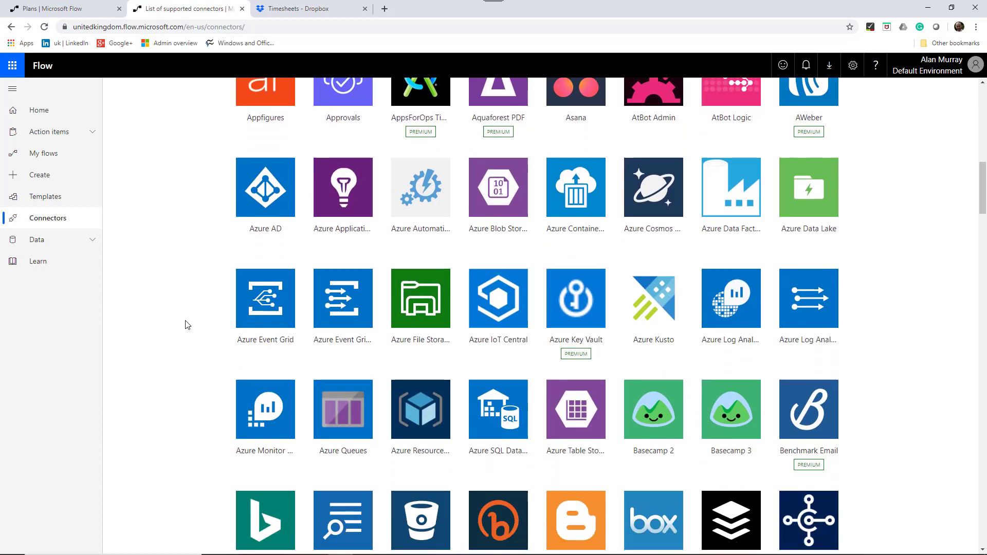
scroll(186, 325, down, 2)
scroll(185, 325, down, 2)
scroll(185, 325, down, 2)
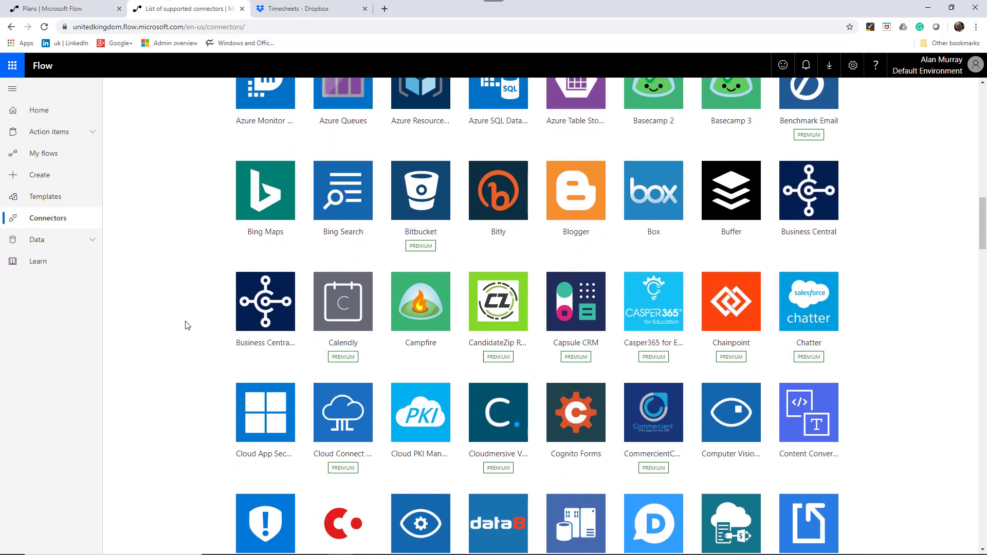
scroll(185, 325, down, 1)
scroll(185, 324, down, 1)
scroll(186, 325, down, 1)
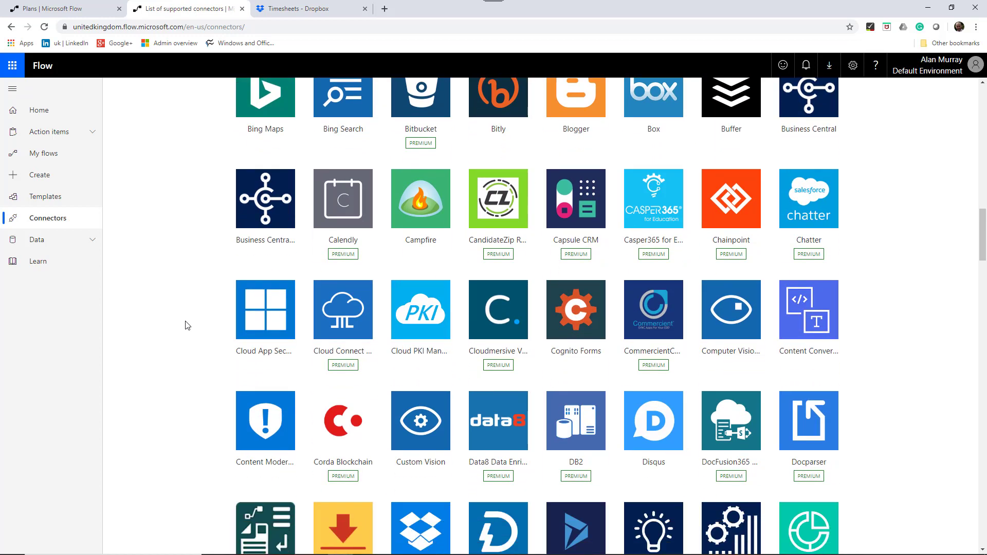
scroll(186, 325, down, 1)
scroll(185, 324, down, 1)
scroll(185, 325, down, 1)
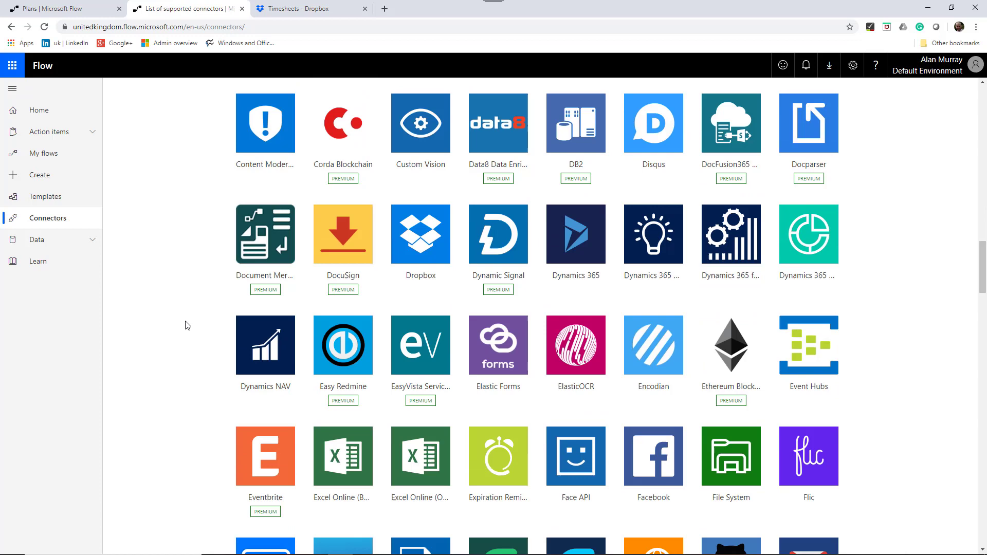
scroll(185, 325, down, 1)
scroll(185, 324, down, 1)
scroll(185, 325, down, 1)
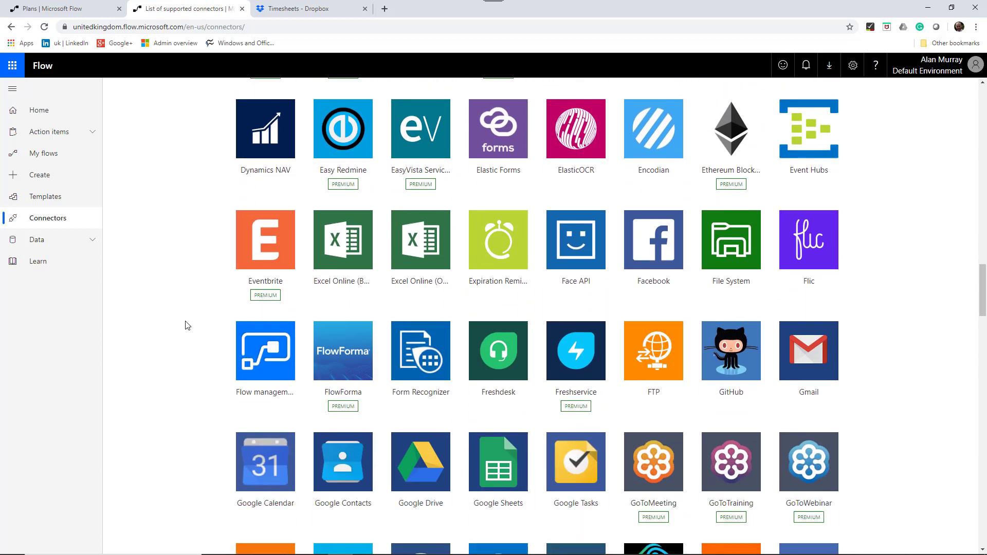
scroll(185, 324, down, 1)
scroll(185, 324, down, 1)
scroll(185, 324, down, 1)
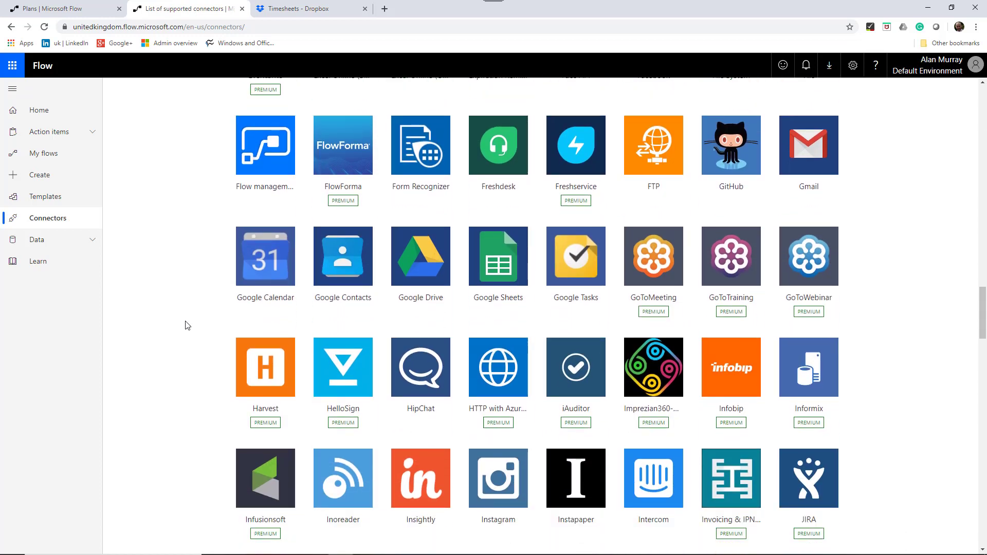
scroll(185, 325, down, 1)
scroll(185, 325, down, 2)
scroll(186, 324, down, 1)
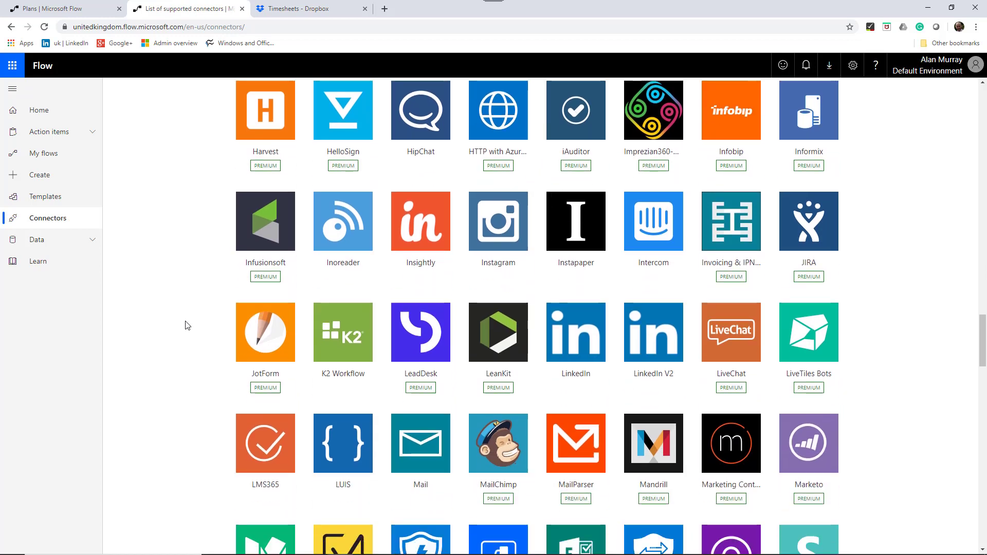
scroll(185, 325, down, 1)
scroll(185, 325, down, 1)
scroll(185, 324, down, 2)
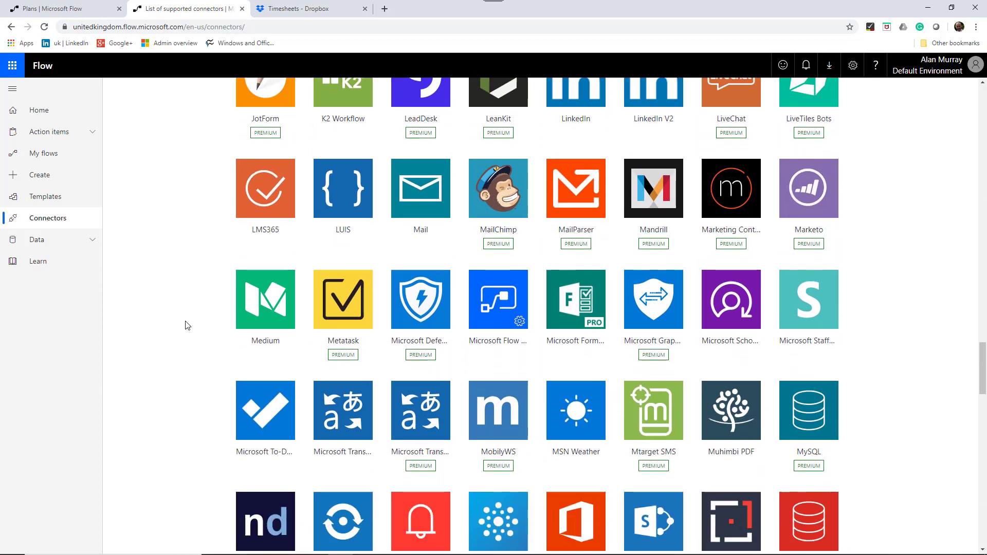
scroll(186, 325, down, 2)
scroll(185, 324, down, 1)
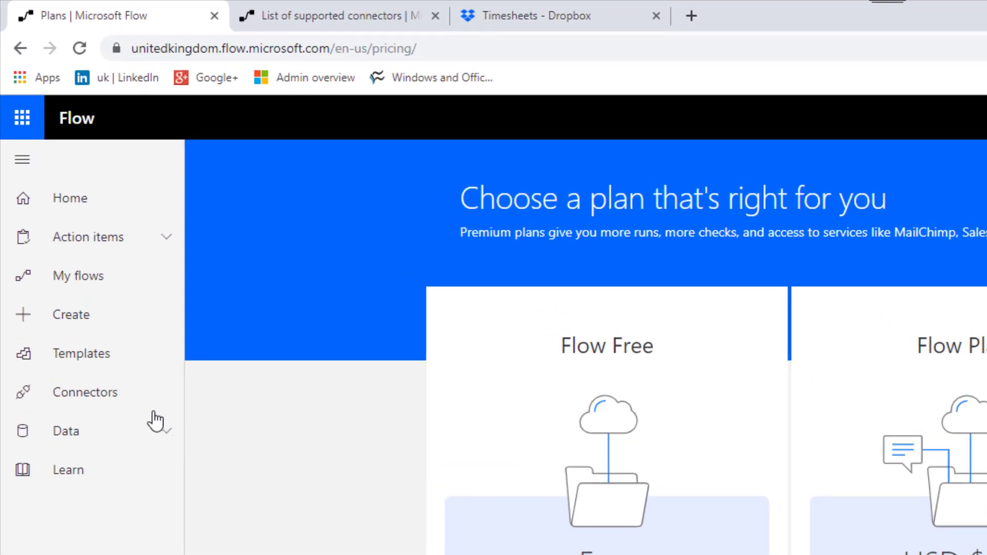
Search the templates gallery for 'excel dropbox' to list the five matching templates.
click(111, 361)
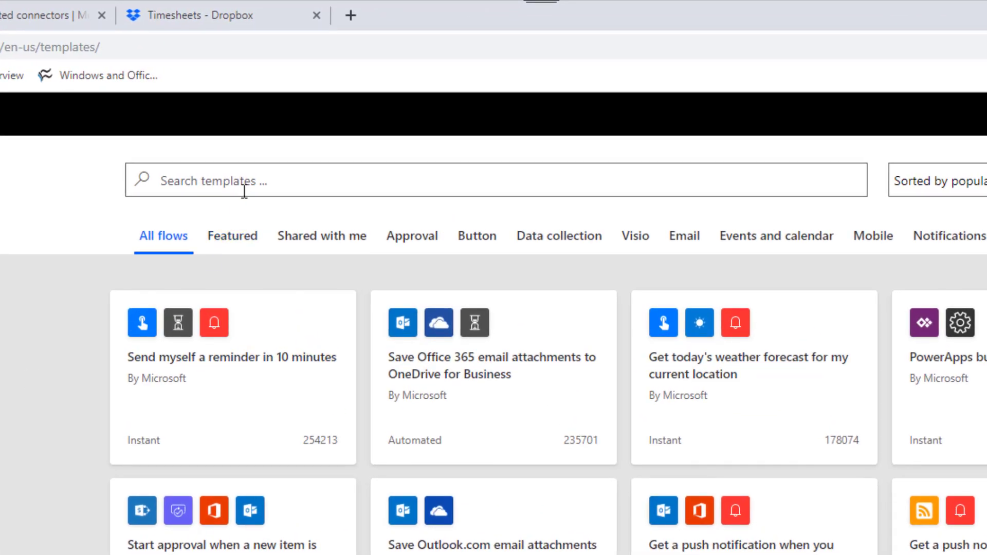
click(254, 182)
text(excel dro)
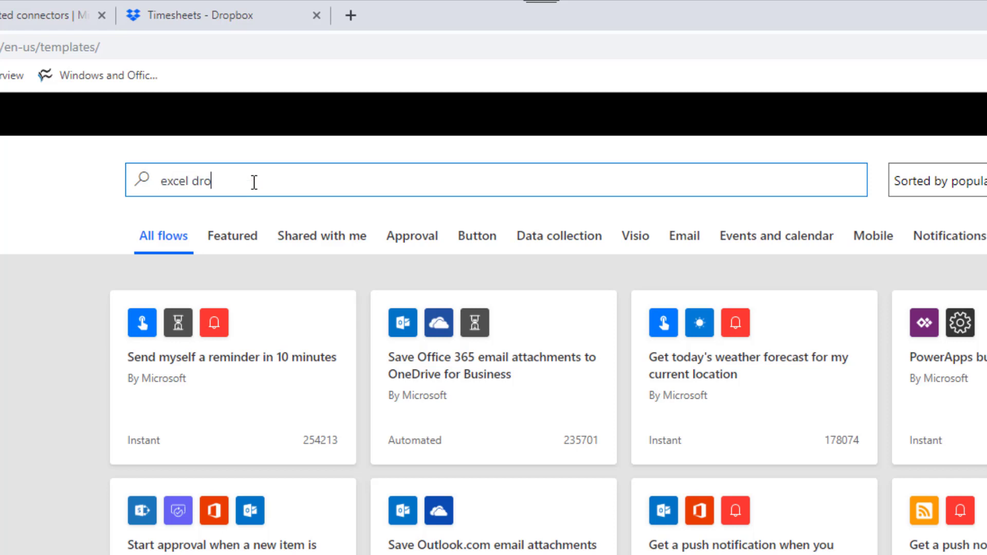
text(pbox)
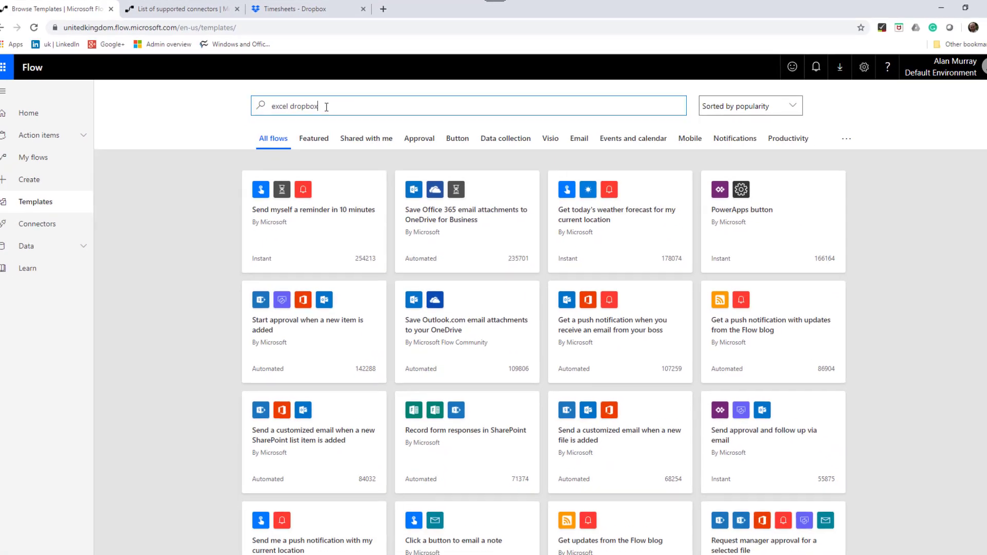
key(Return)
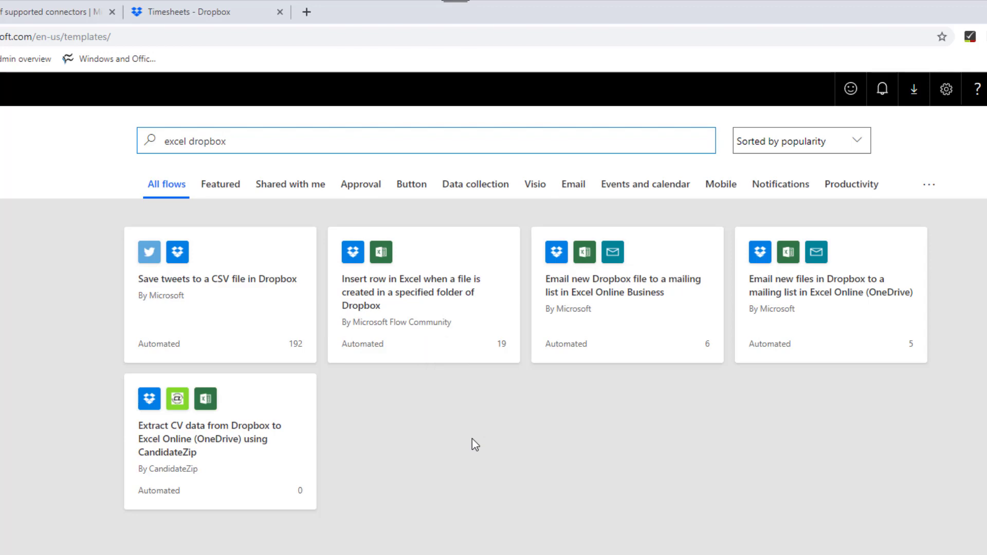
Open the 'Insert row in Excel when a file is created in a specified folder of Dropbox' template.
click(446, 315)
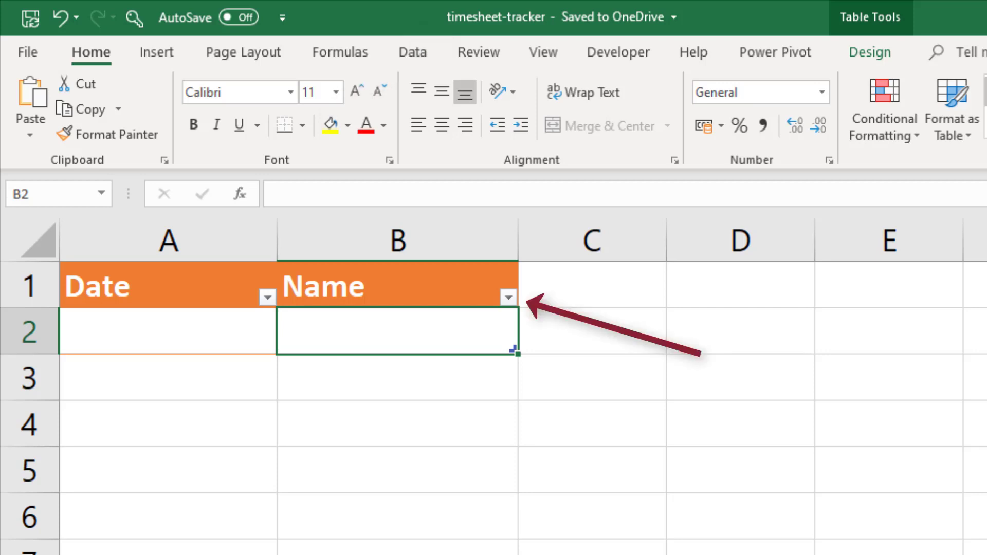
click(879, 59)
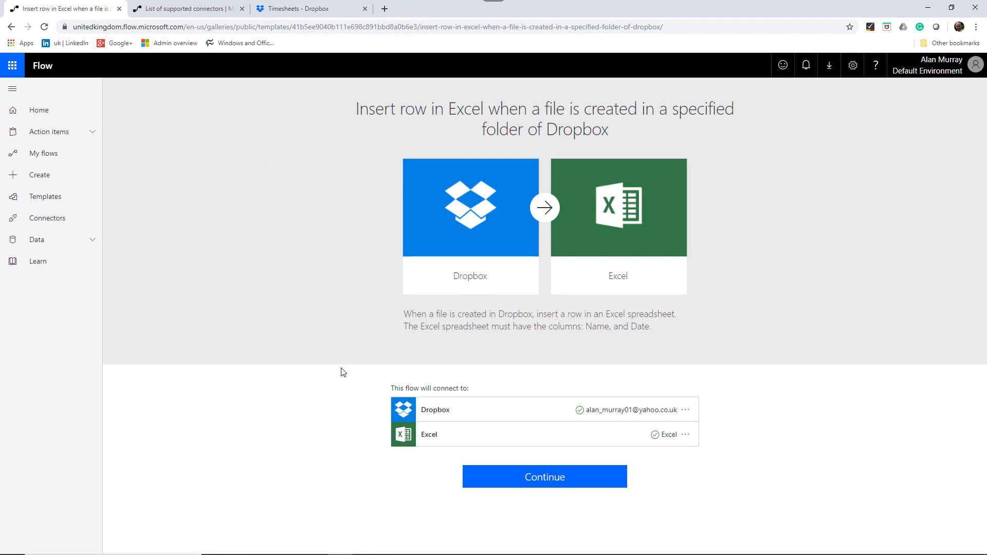
Glance at the Dropbox Timesheets folder, then continue the Dropbox-to-Excel template into the flow editor.
click(330, 16)
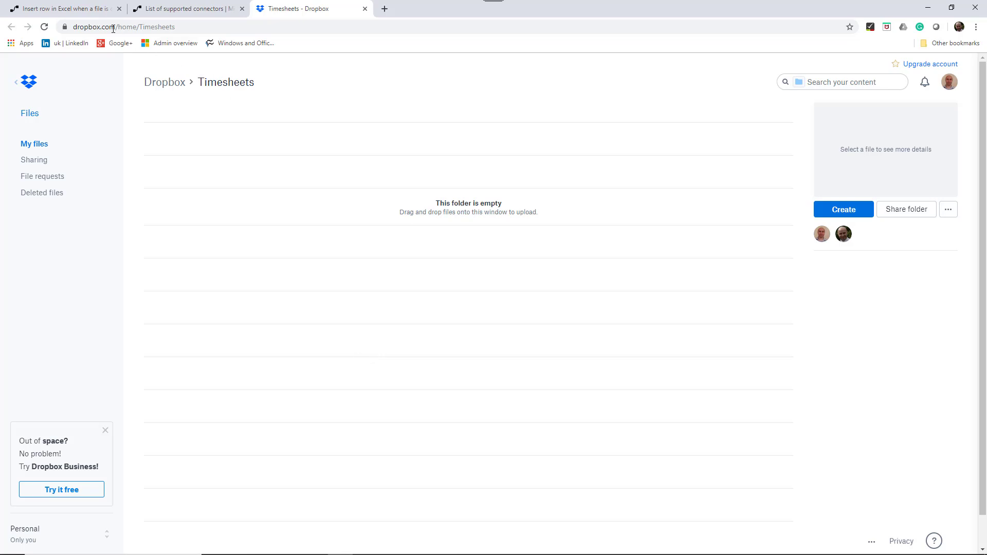
click(80, 14)
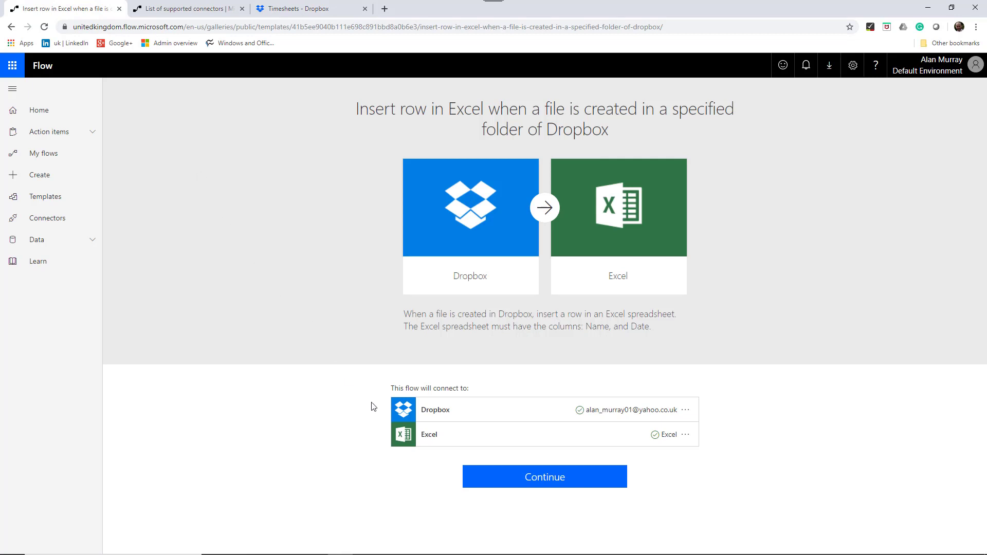
click(538, 484)
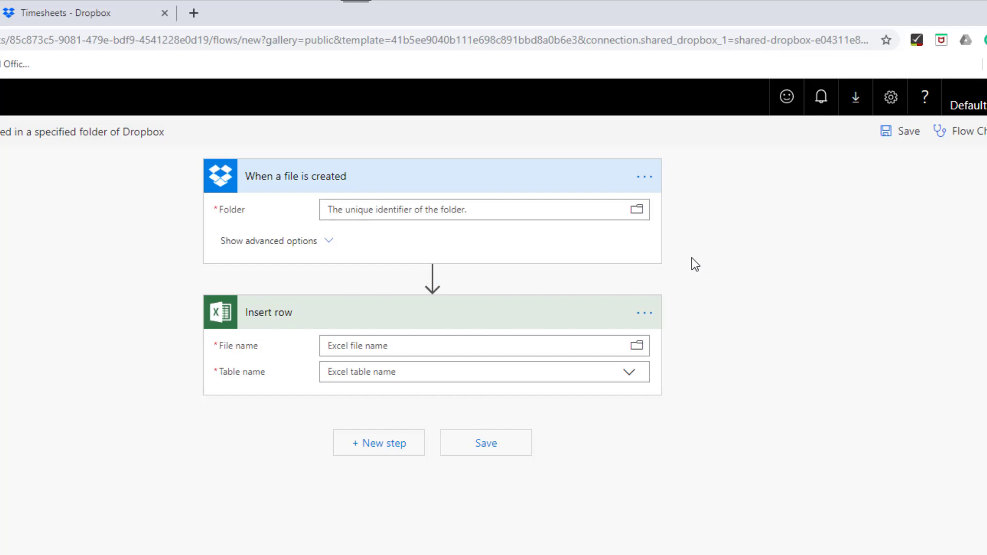
Set the Dropbox trigger to watch /Timesheets and review its advanced options.
click(637, 211)
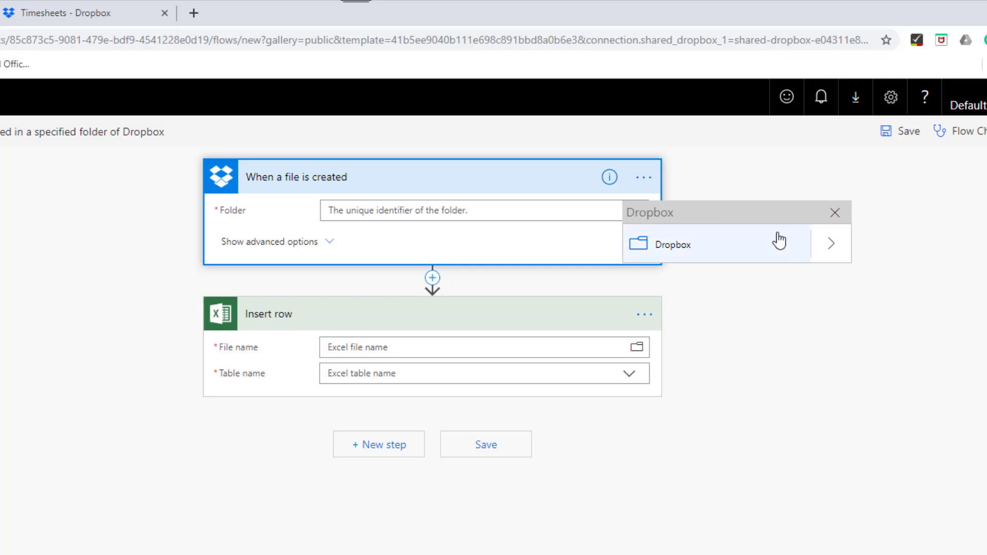
click(826, 250)
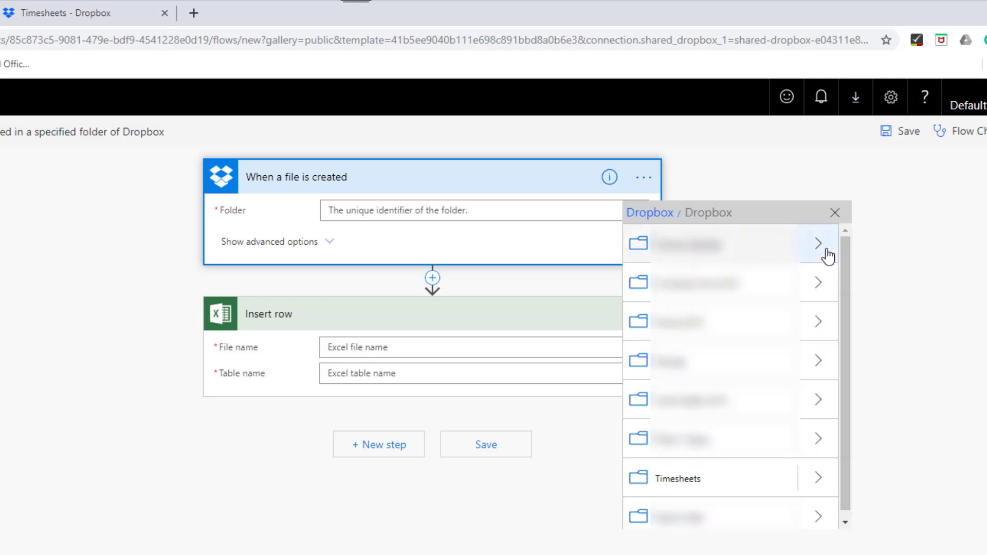
scroll(843, 272, down, 1)
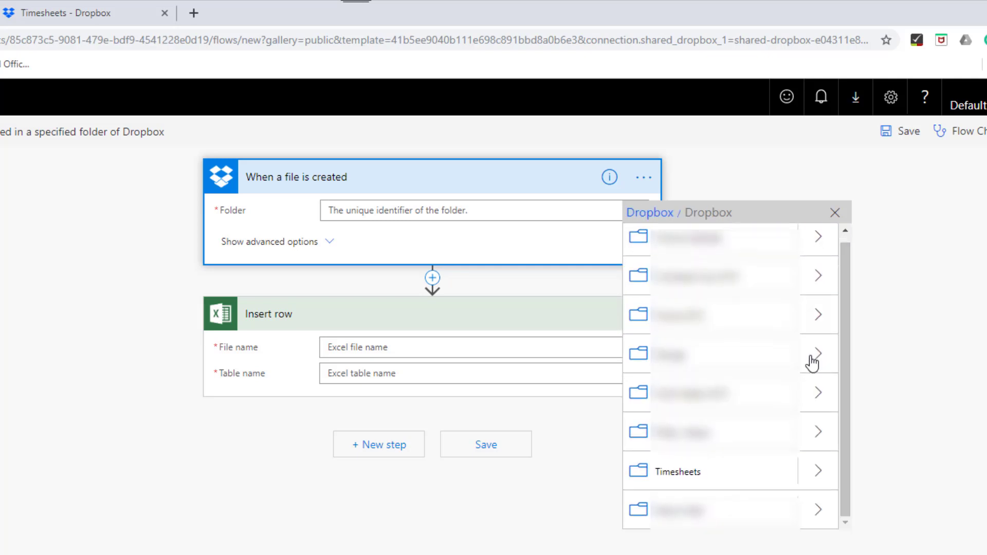
click(712, 476)
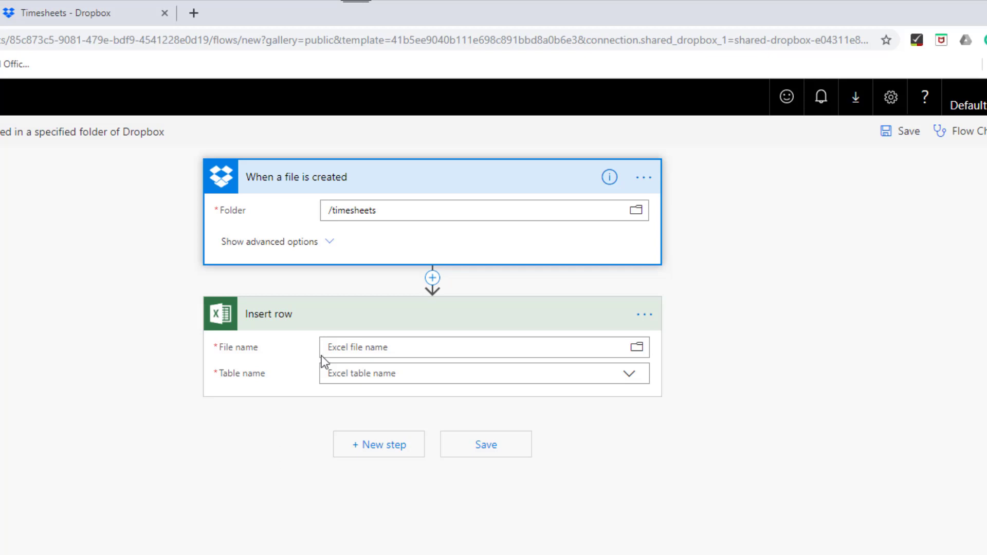
click(331, 243)
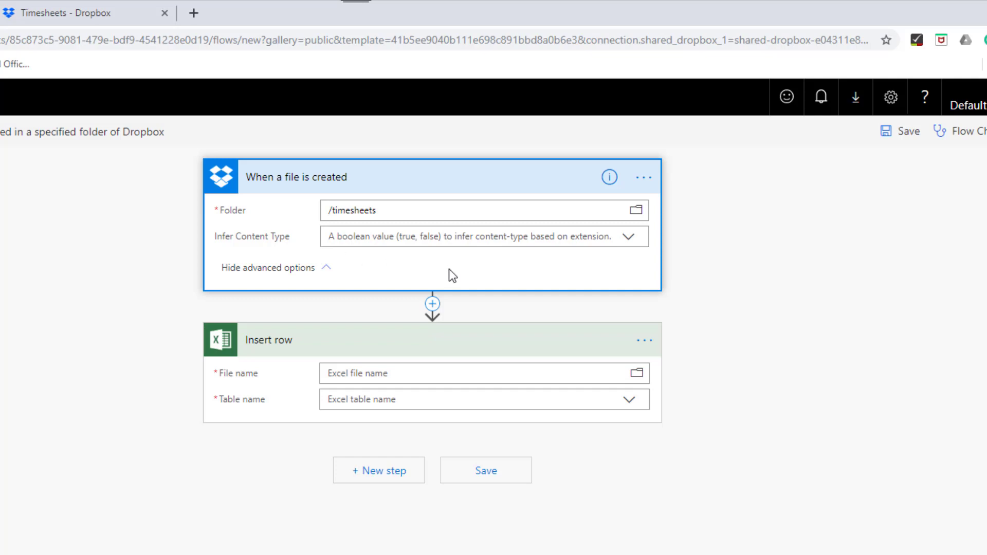
click(325, 269)
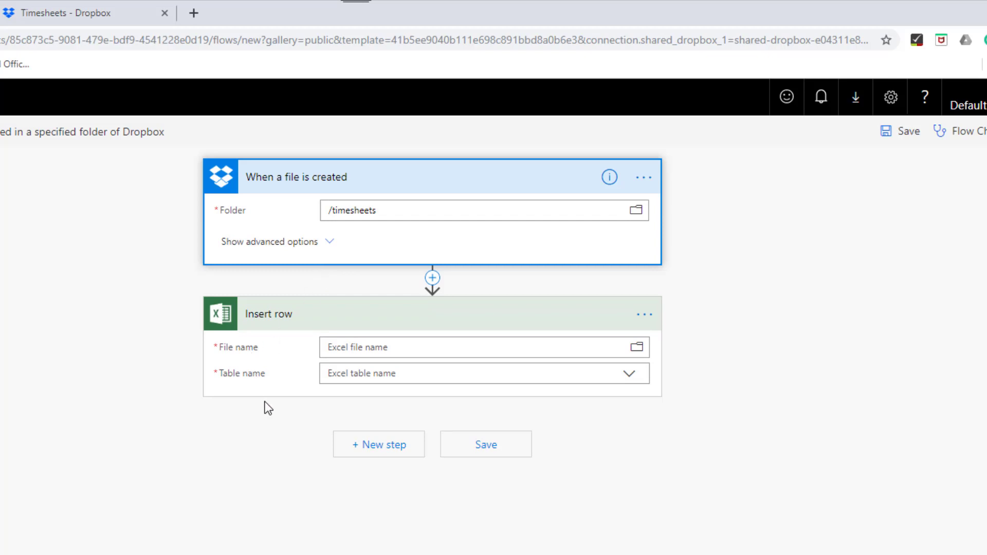
Target Insert row at OneDrive /Desktop/timesheet-tracker.xlsx and its tracker table.
click(638, 351)
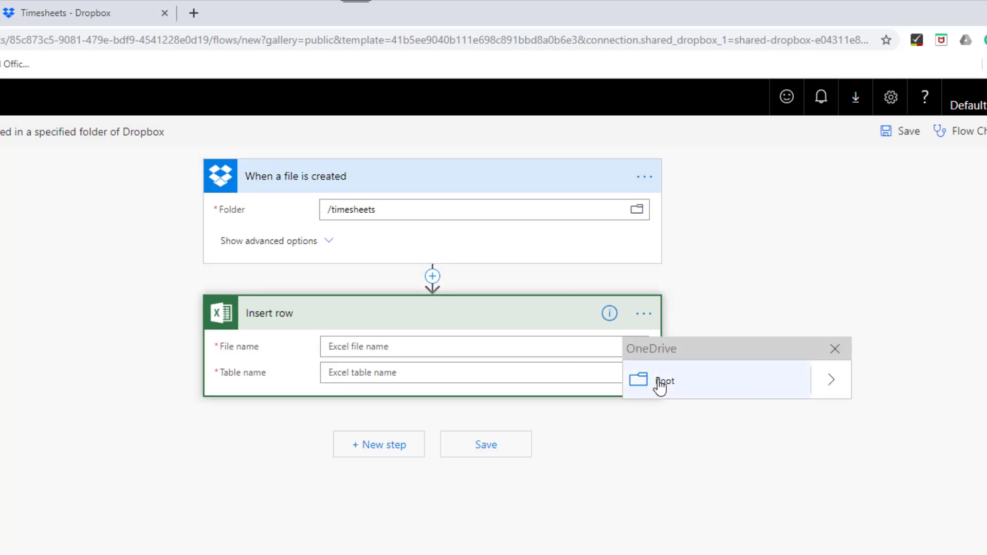
click(822, 385)
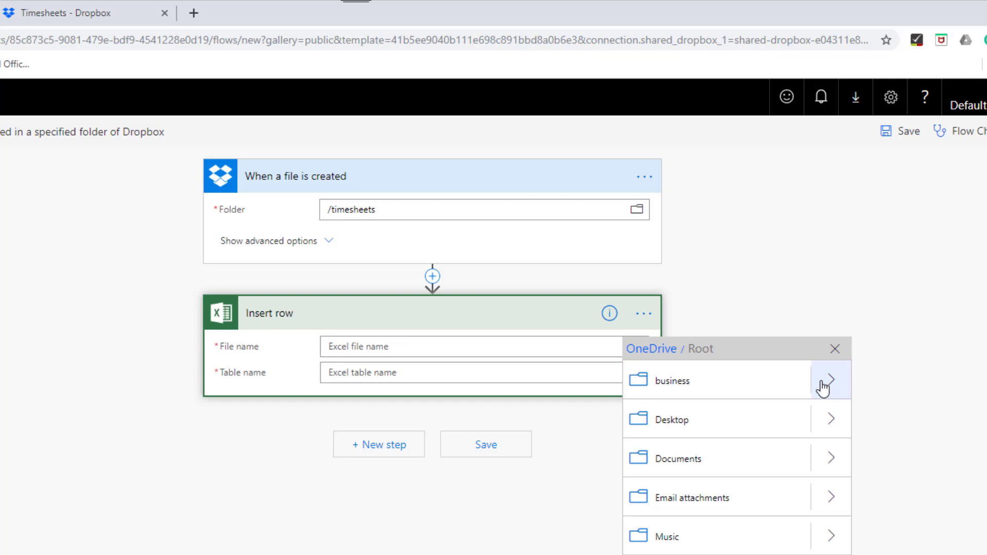
click(830, 423)
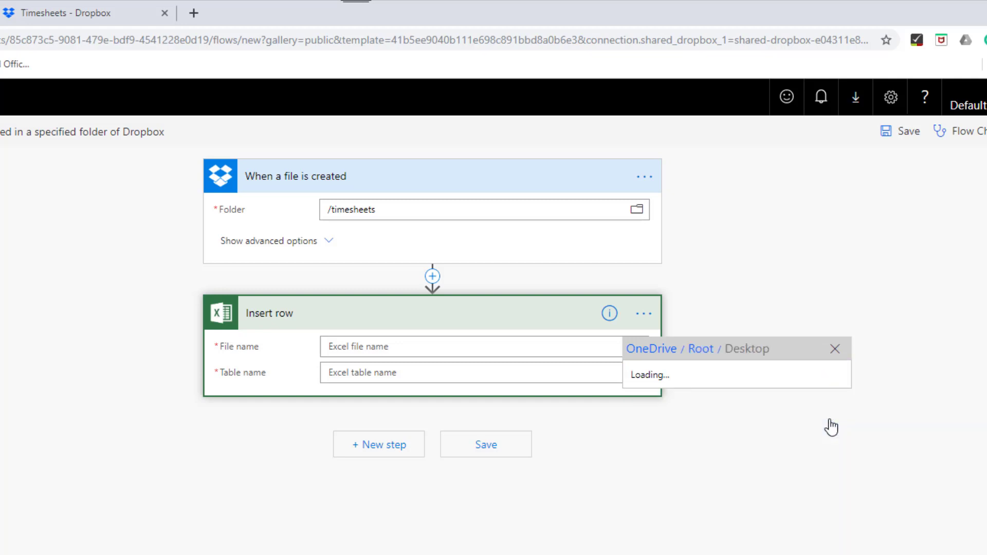
drag(846, 422, 851, 551)
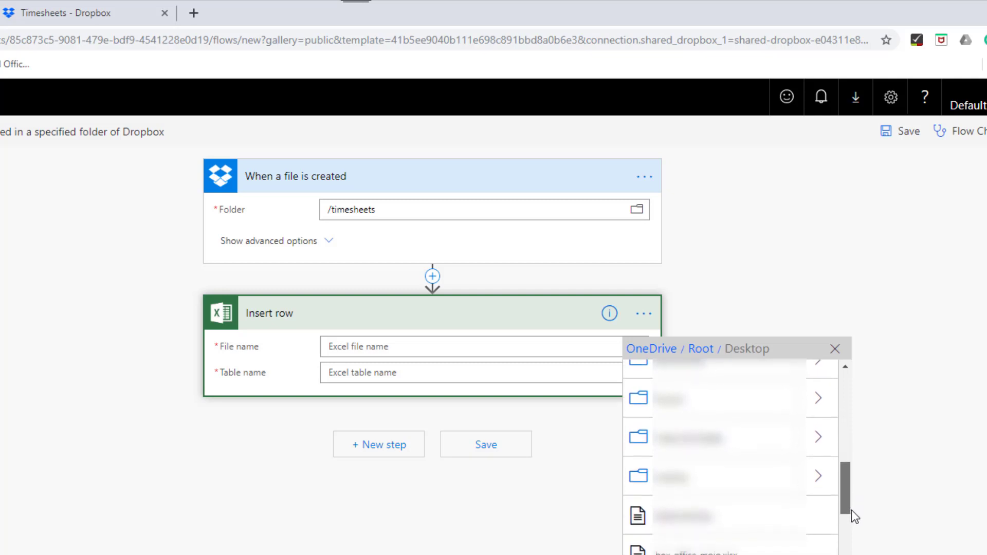
scroll(771, 462, down, 3)
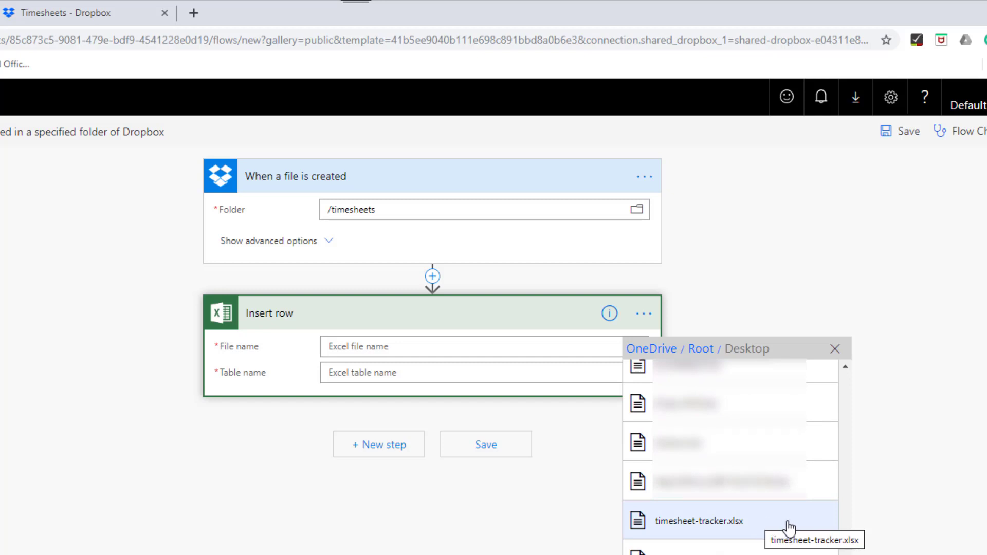
click(760, 528)
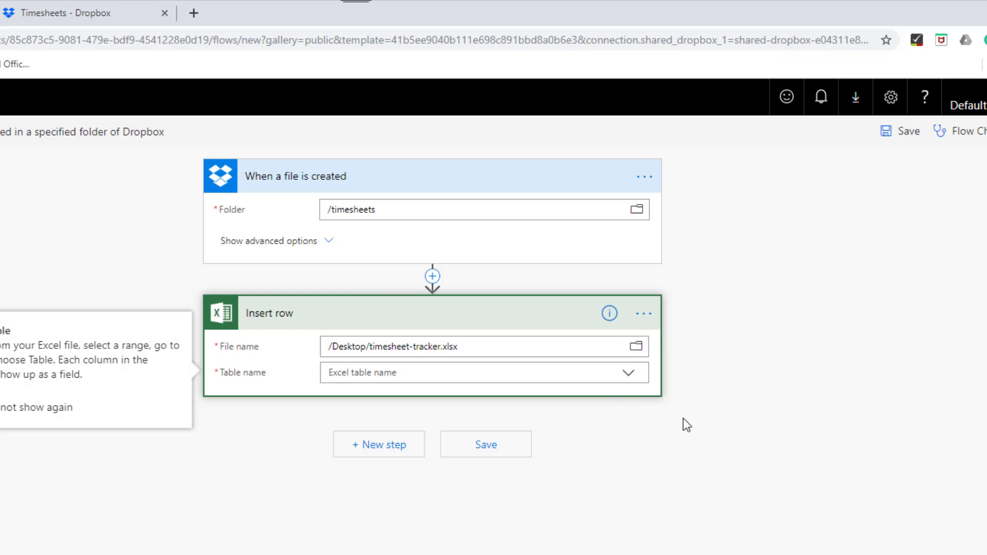
click(629, 376)
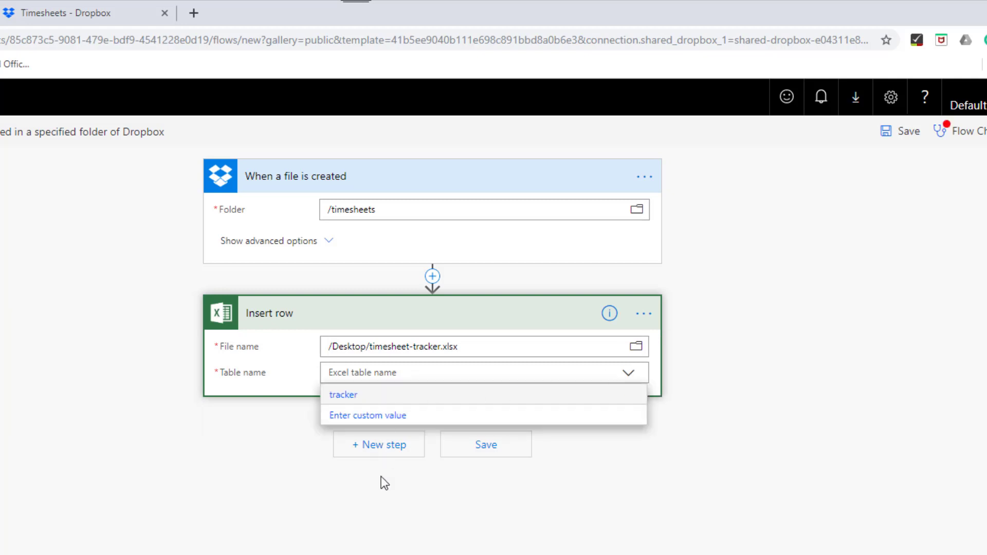
click(358, 400)
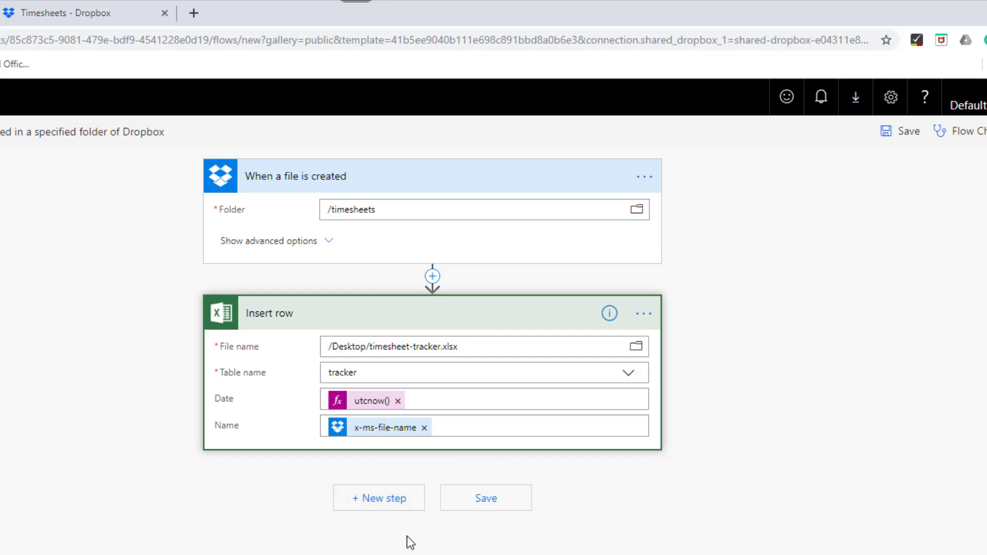
Save the Dropbox-to-Excel flow and return to My flows, confirming the leave-page prompt.
click(468, 501)
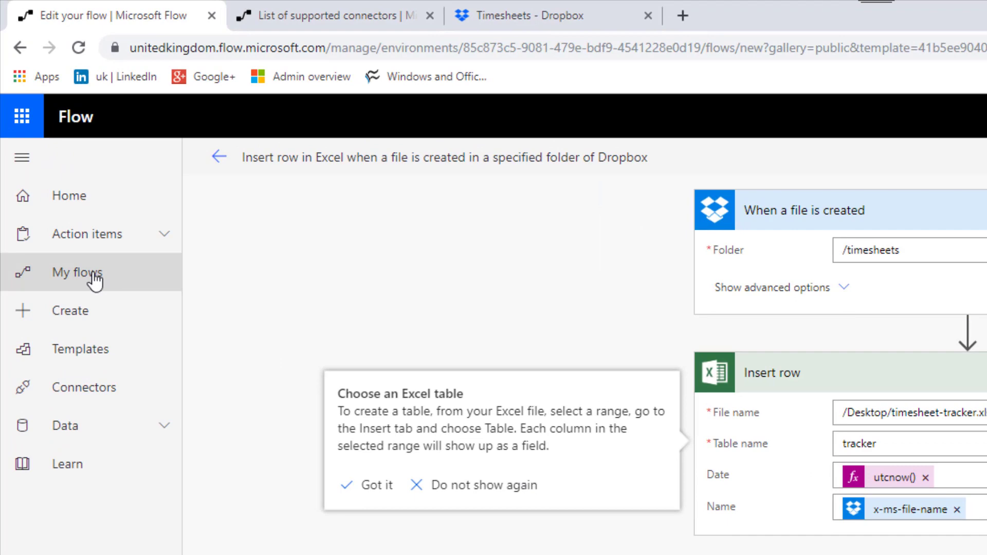
click(89, 270)
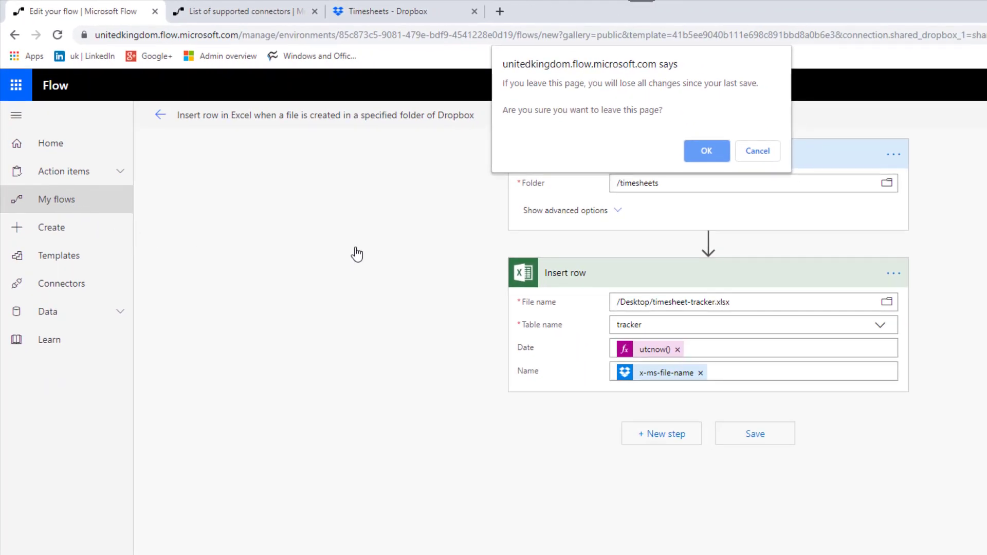
click(705, 152)
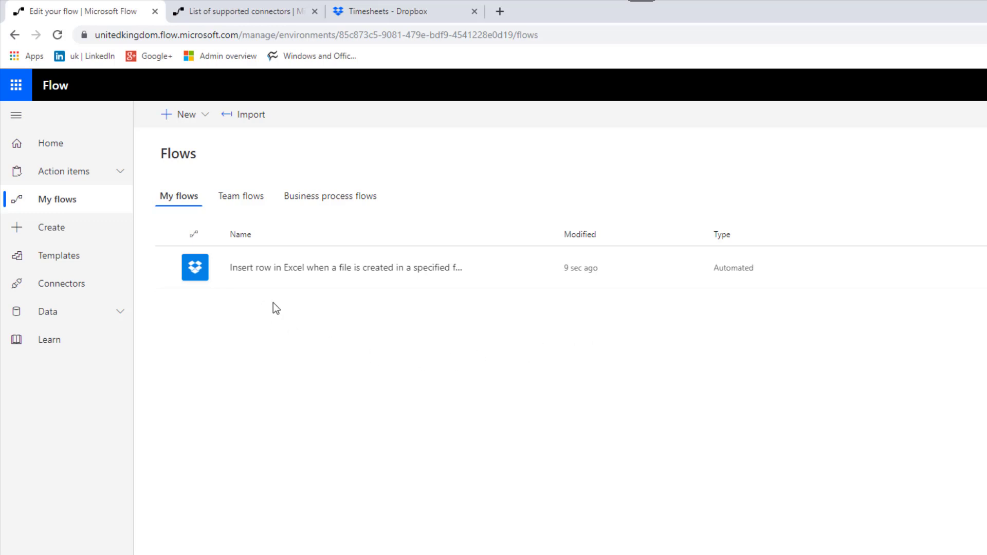
Open the saved Dropbox-to-Excel flow's details page.
click(308, 270)
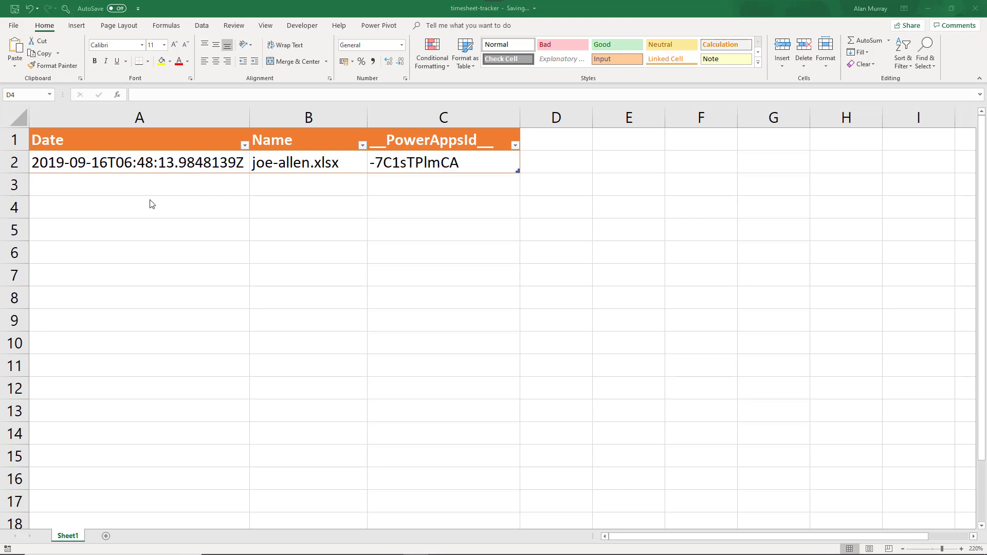
Load the tracker table from the worksheet into Power Query Editor.
click(184, 164)
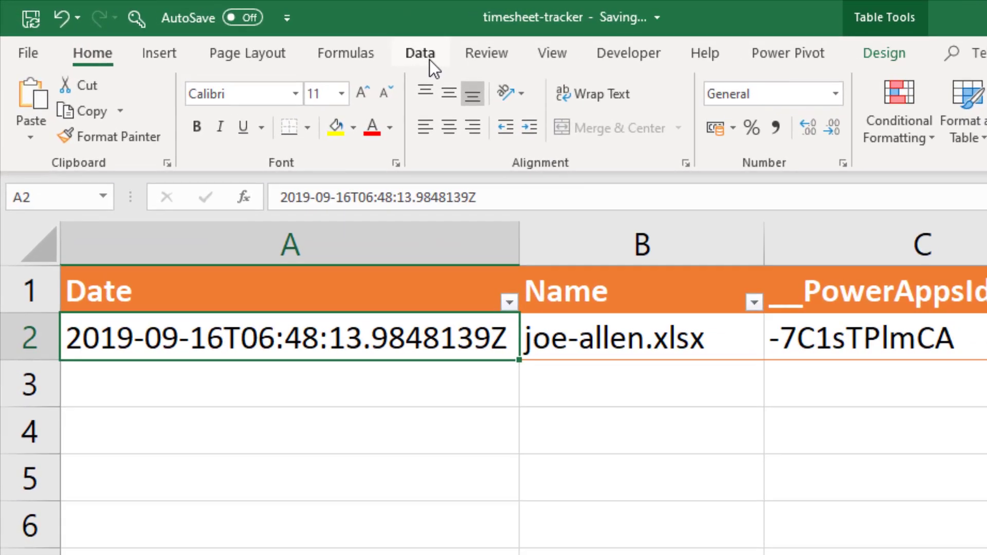
click(430, 60)
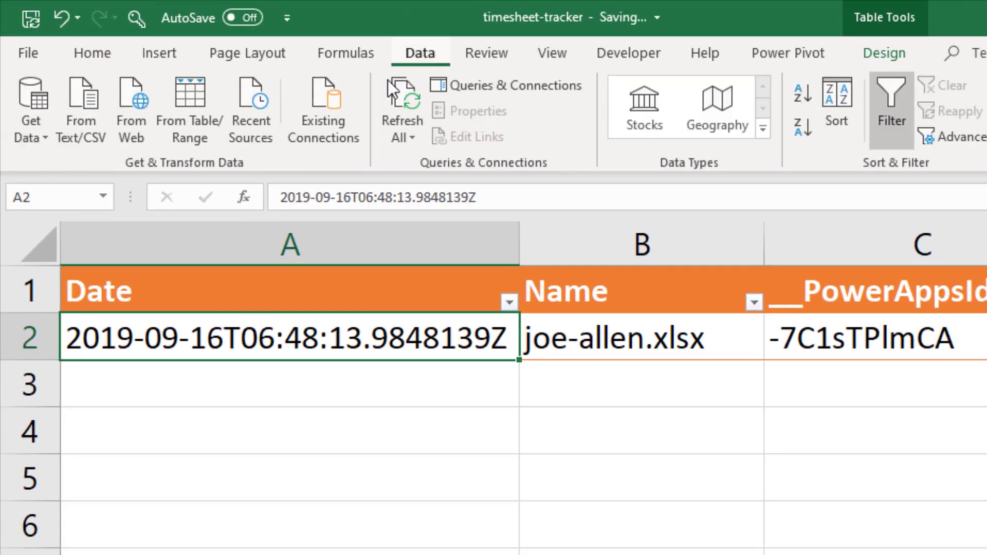
click(197, 128)
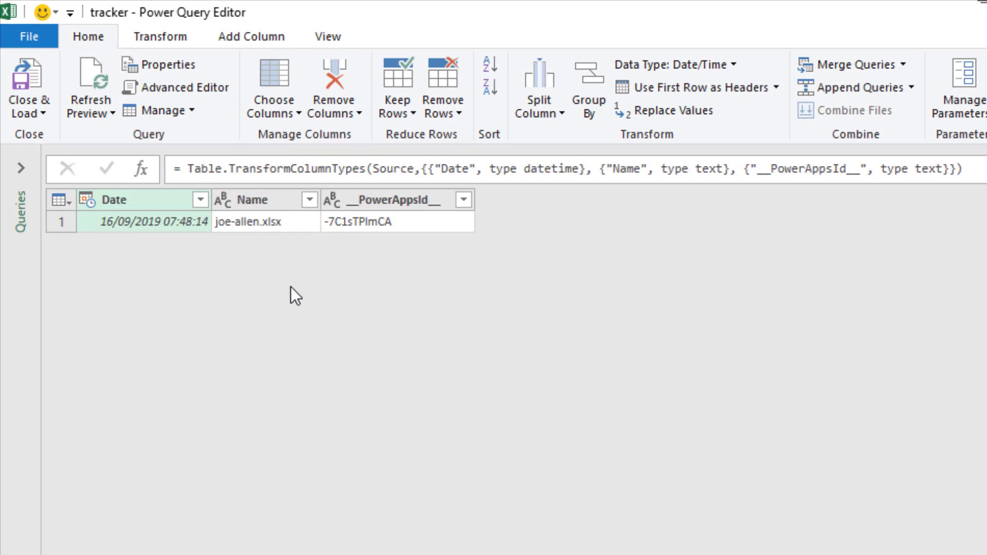
Remove the __PowerAppsId__ column from the tracker query.
right_click(419, 199)
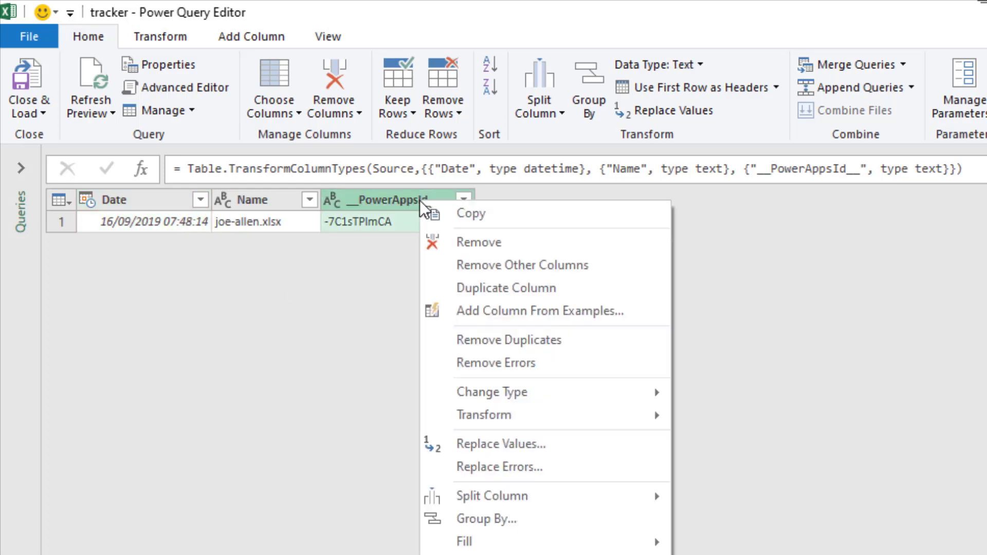
click(462, 242)
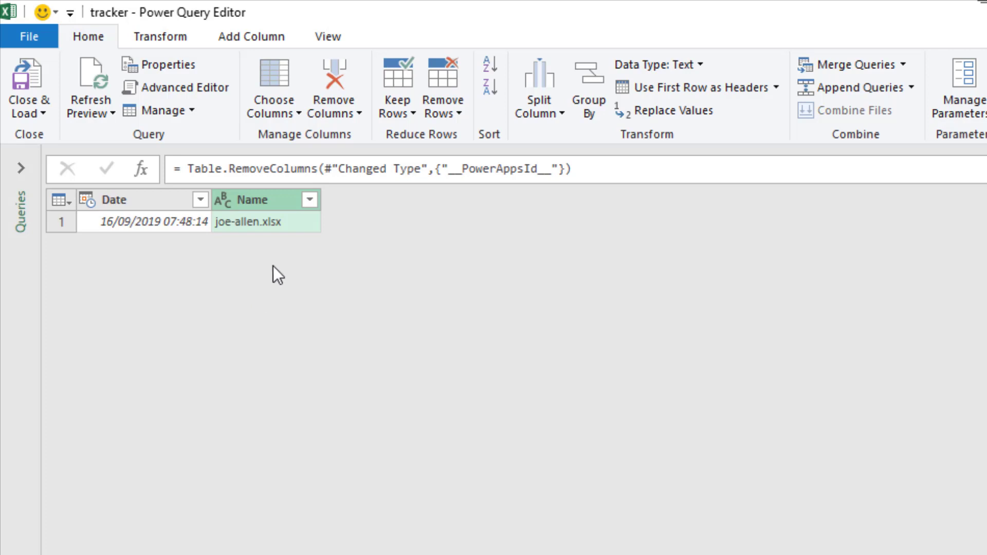
click(531, 112)
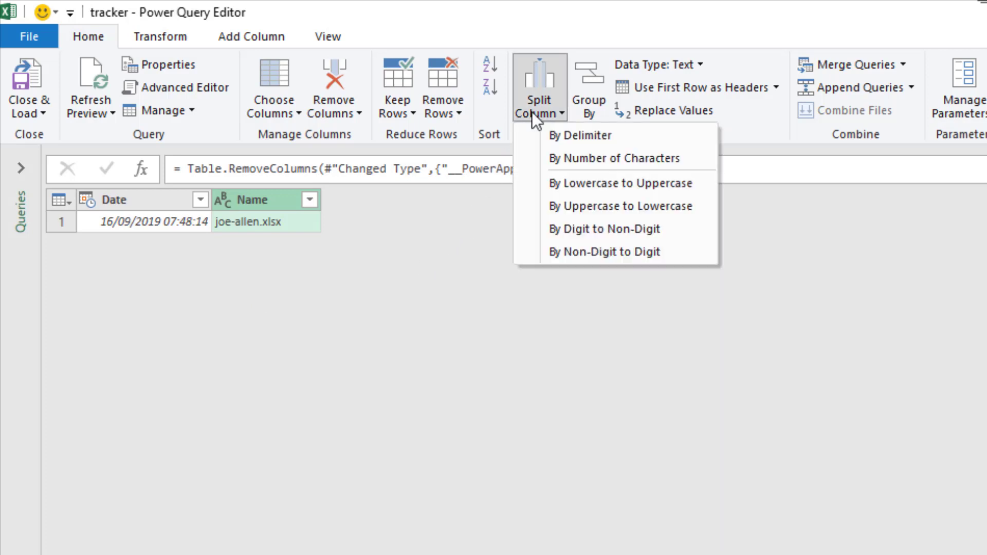
Split Name at the right-most '.' and remove the Name.2 extension column.
click(549, 140)
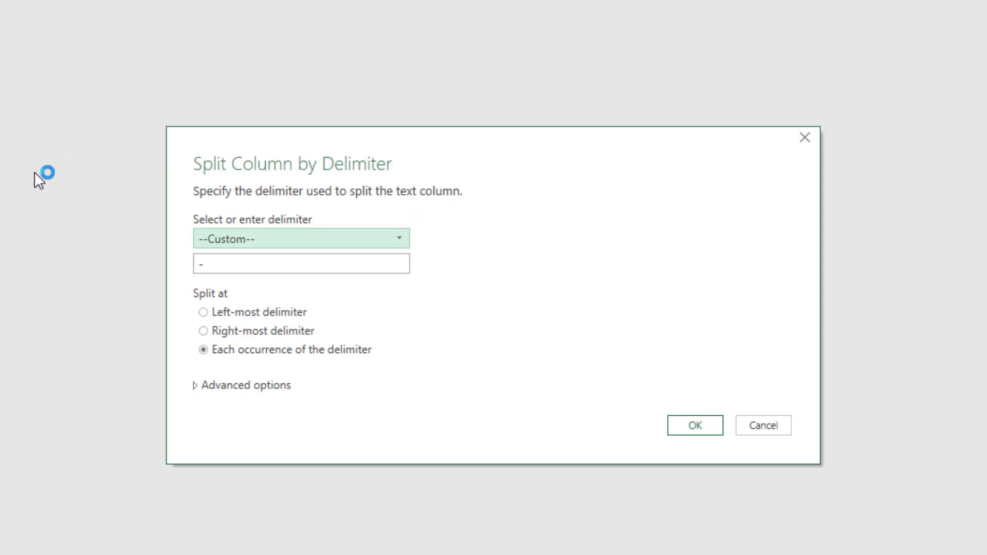
double_click(203, 263)
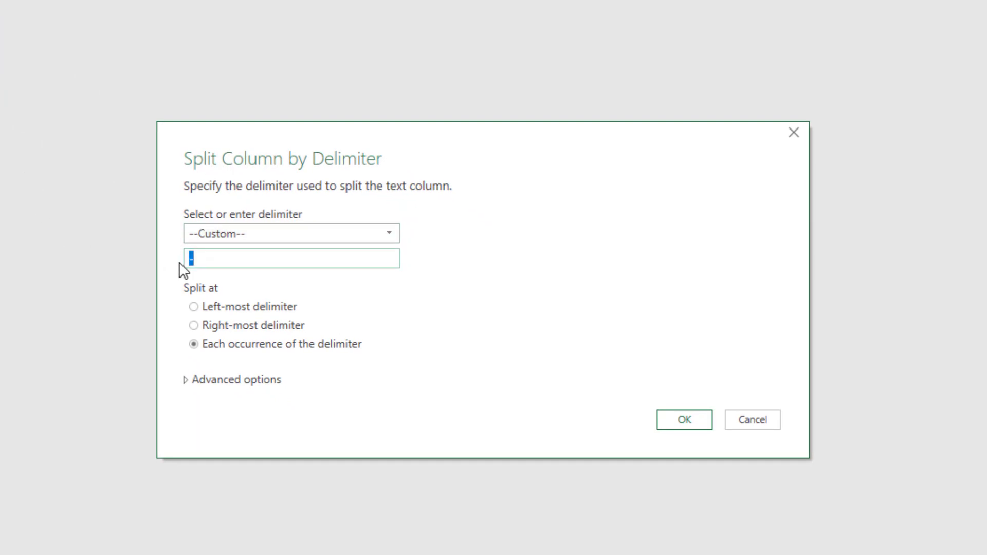
text(.)
click(194, 325)
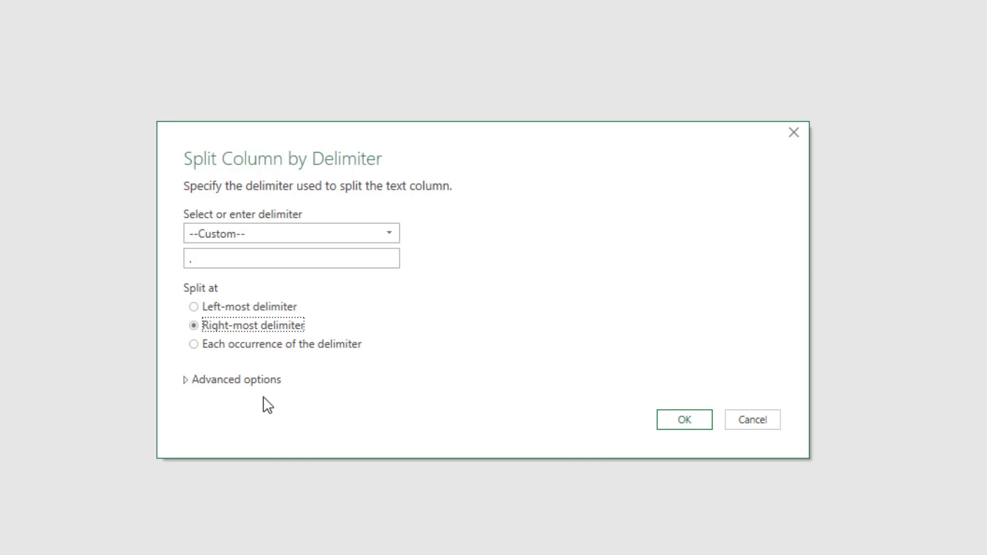
click(667, 430)
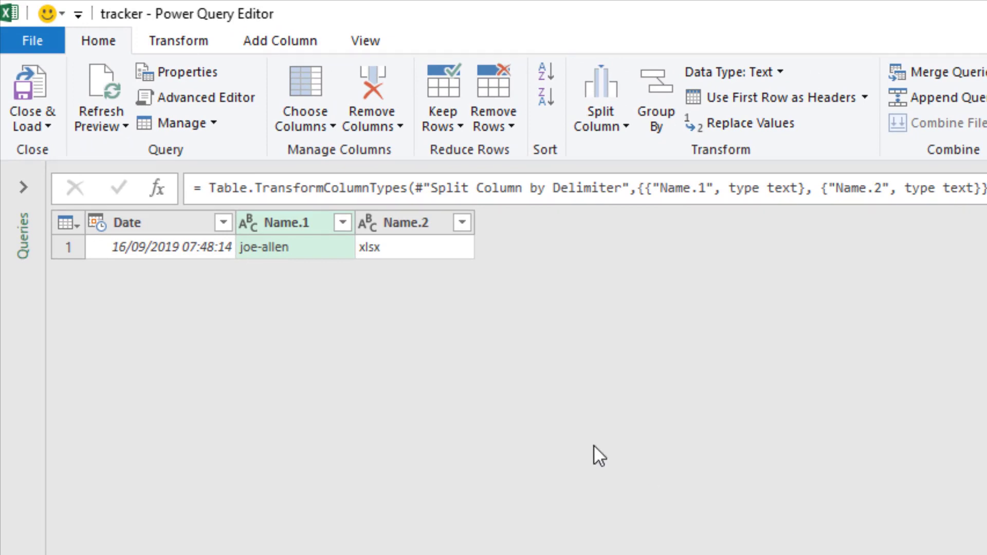
right_click(434, 225)
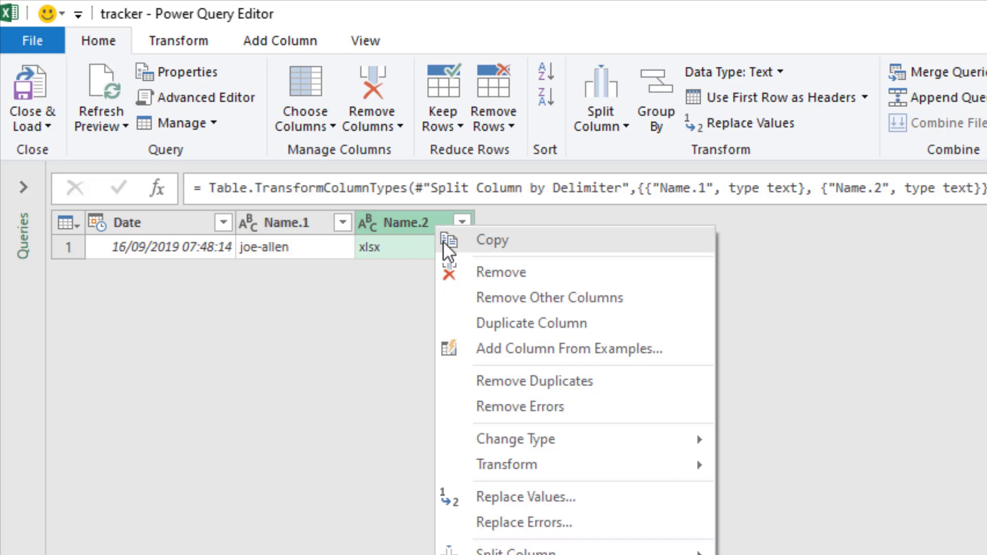
click(465, 274)
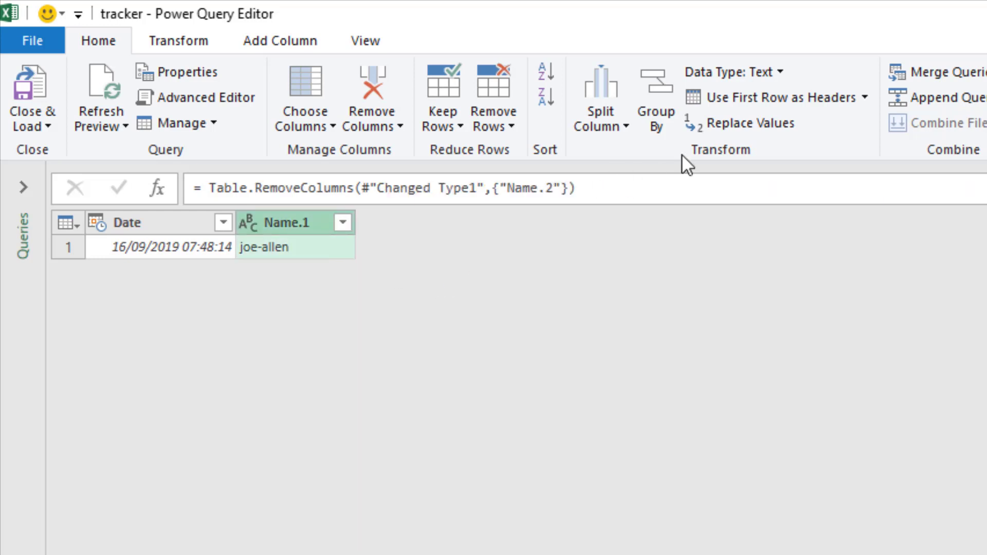
Replace '-' with a space in Name.1 and capitalize each word.
click(738, 121)
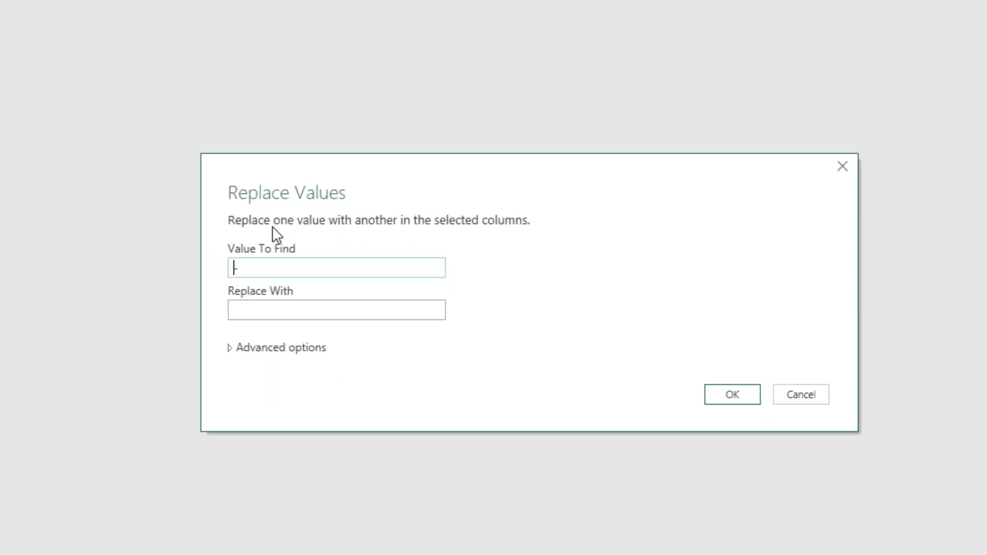
text(-)
click(283, 310)
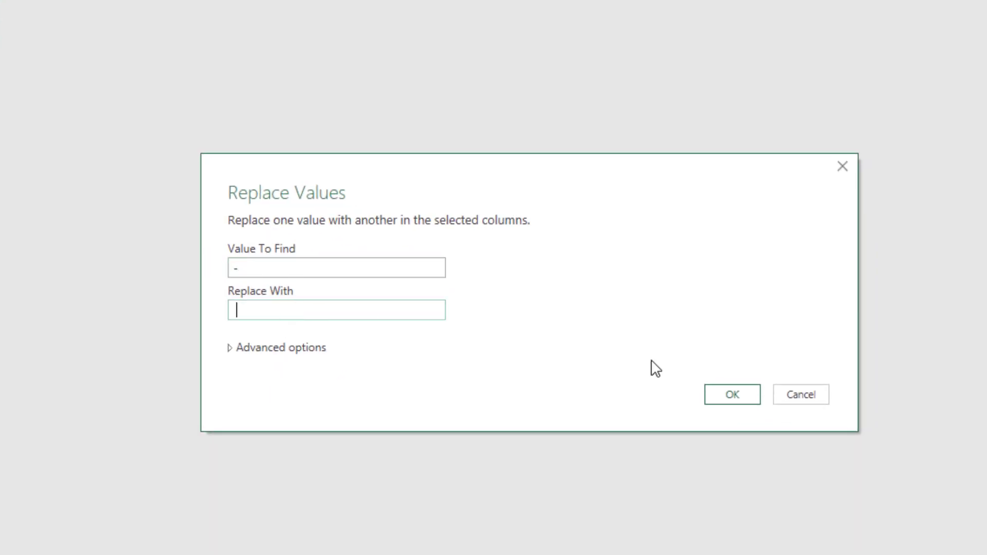
click(718, 397)
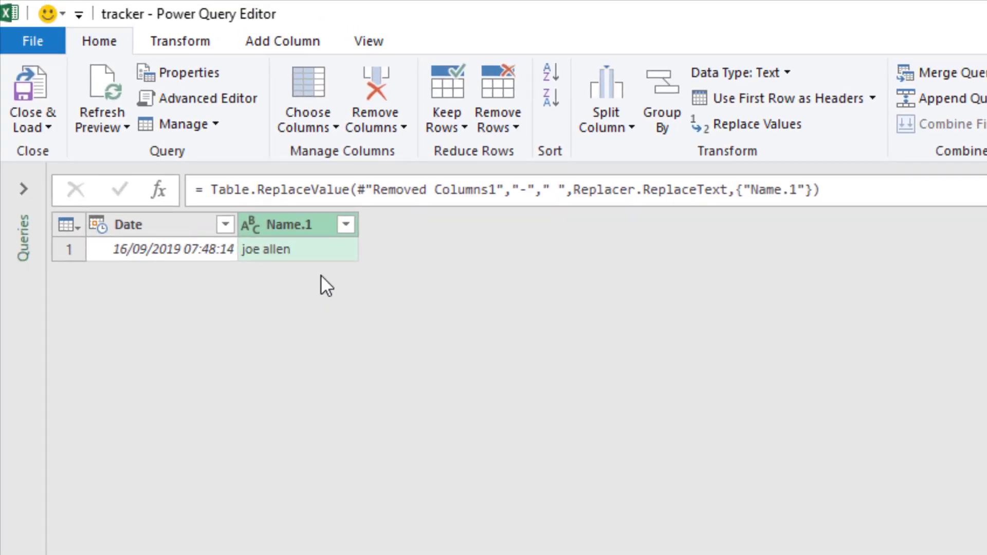
click(192, 39)
click(774, 123)
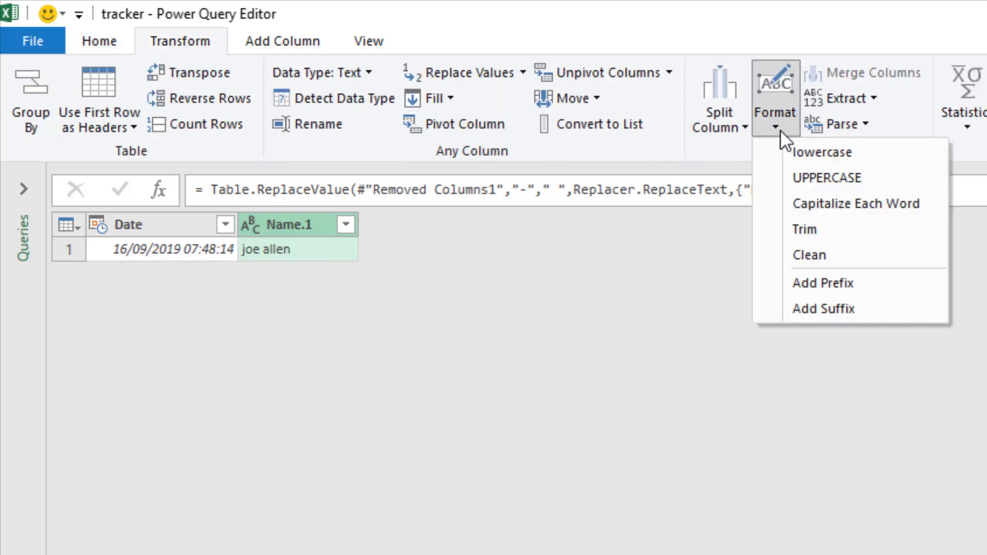
click(806, 207)
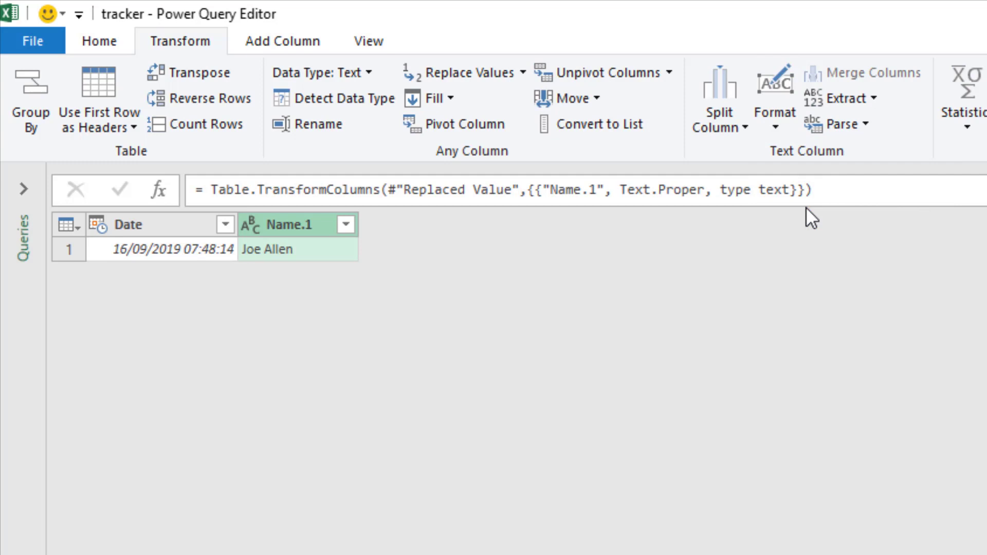
click(93, 43)
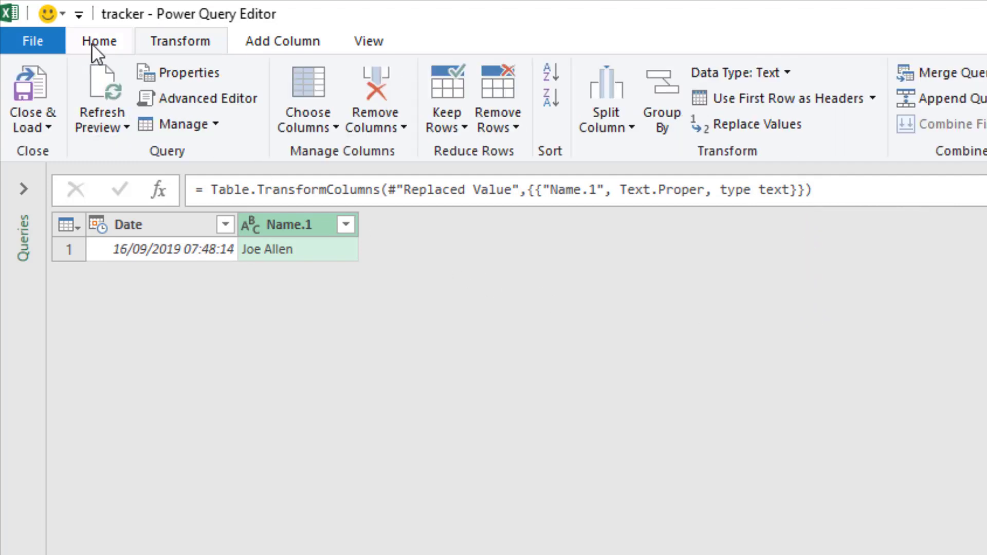
Load the tidied query as a table on the existing worksheet at cell E1.
click(55, 114)
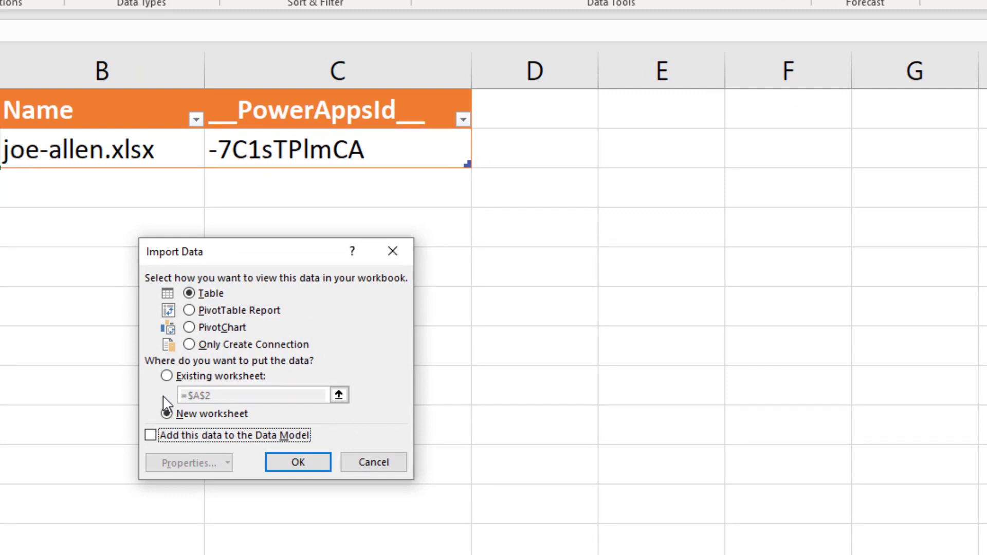
click(167, 376)
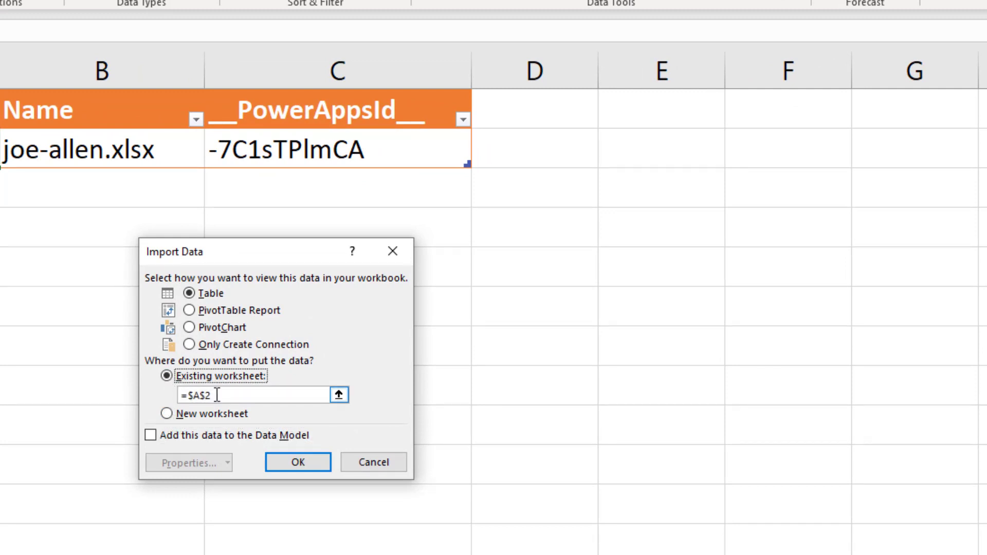
click(689, 110)
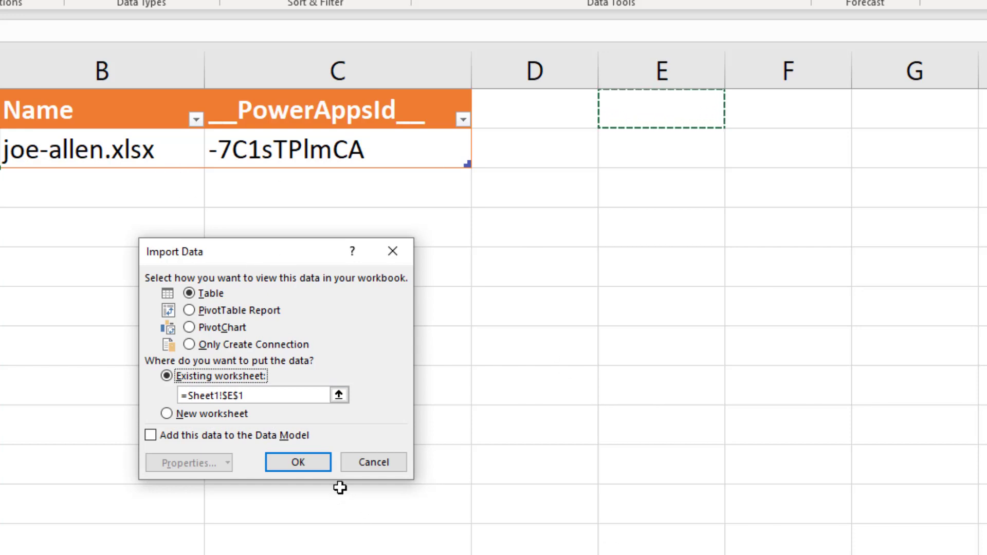
click(324, 464)
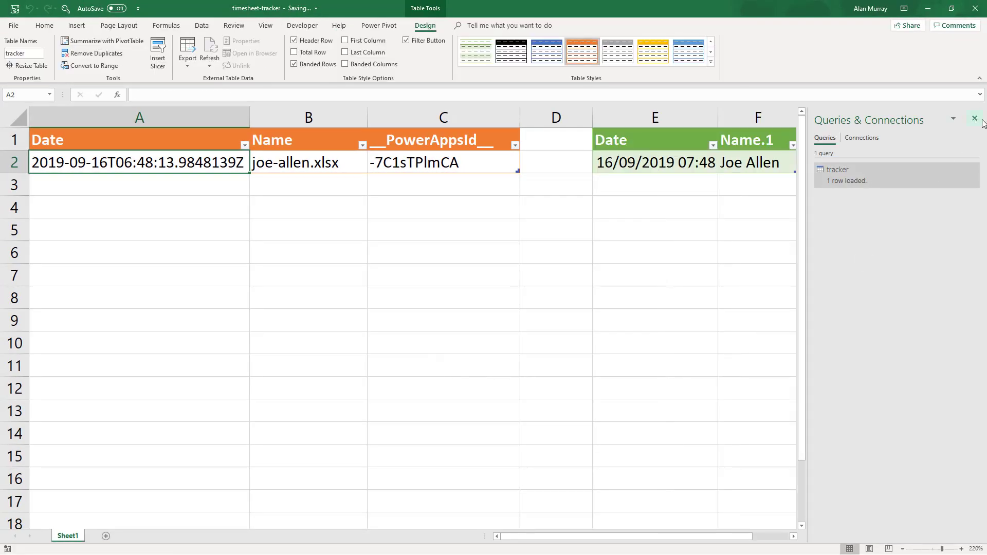
Close the Queries & Connections pane so both tables show on Sheet1.
click(974, 119)
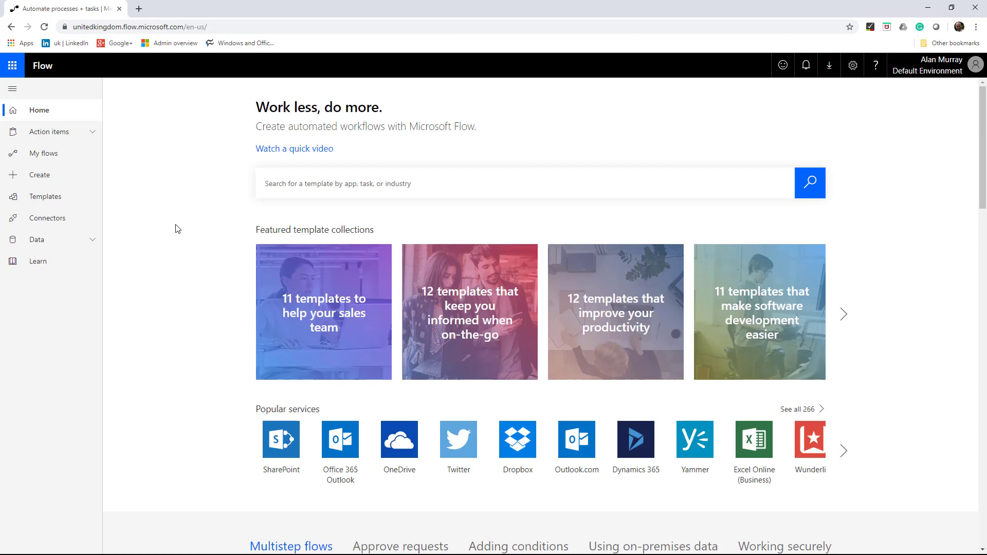
Open the Dropbox-to-Excel insert-row flow's details from My flows.
click(48, 154)
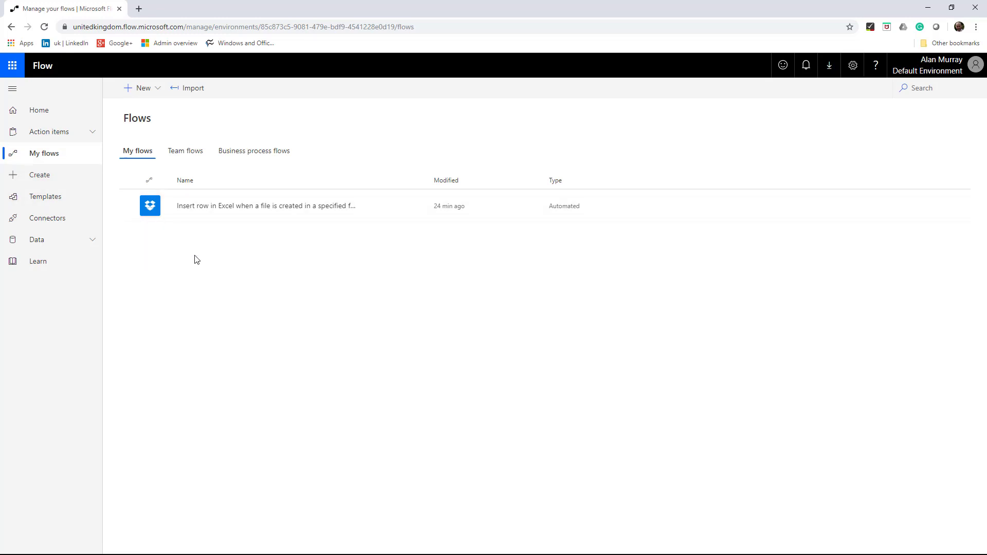
click(258, 209)
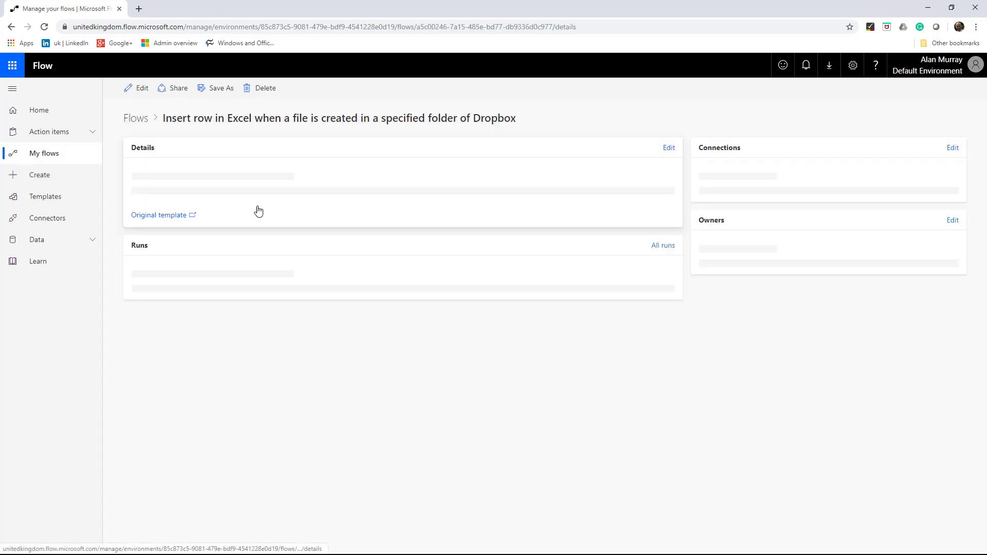